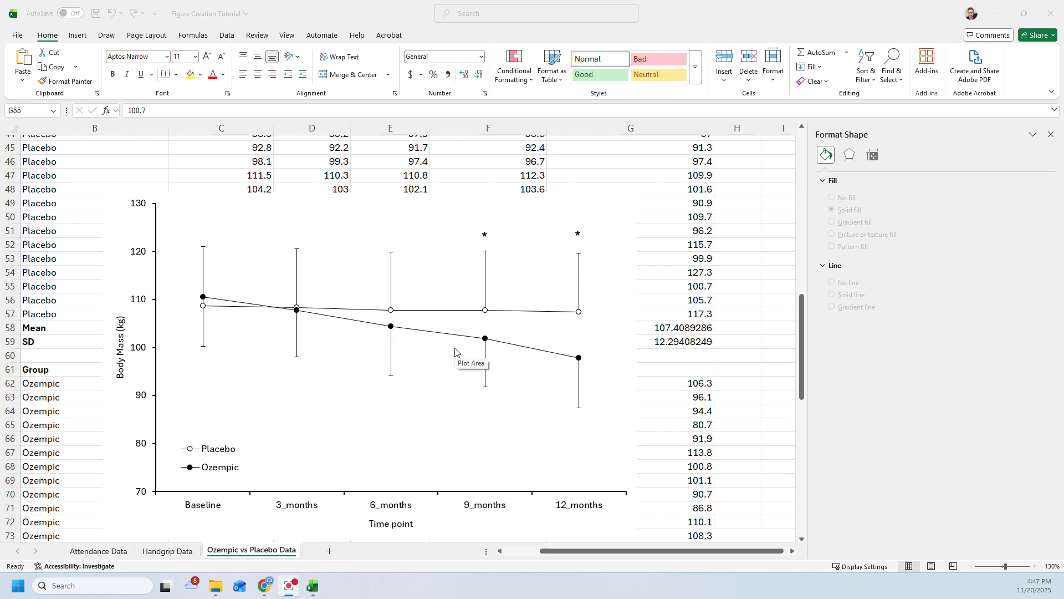
Step: Save the body mass line chart as a chart template named APA Line Graph in the Charts templates folder
left_click(436, 230)
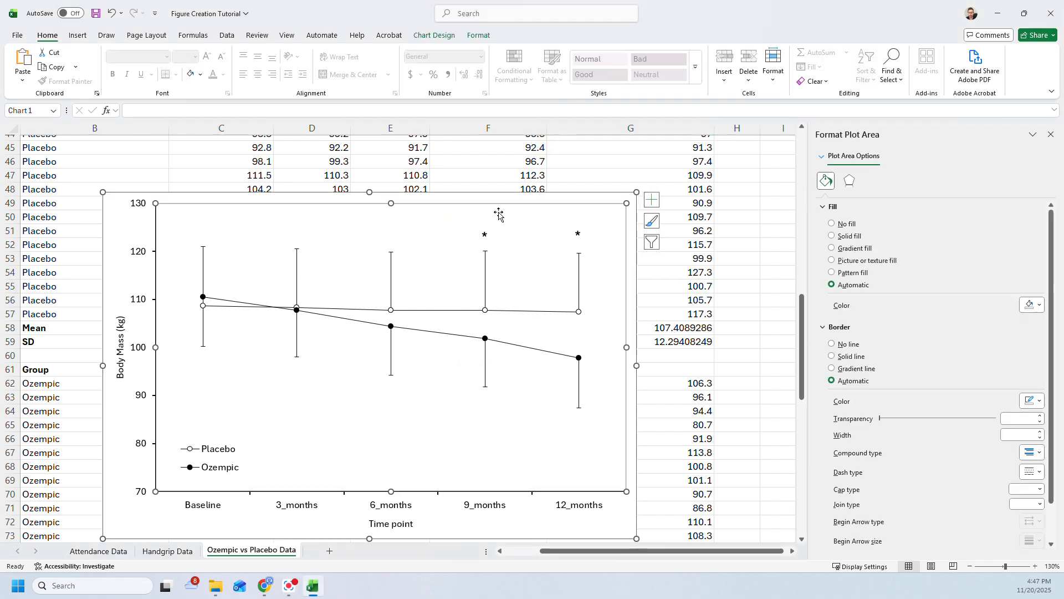
left_click(548, 200)
right_click(588, 204)
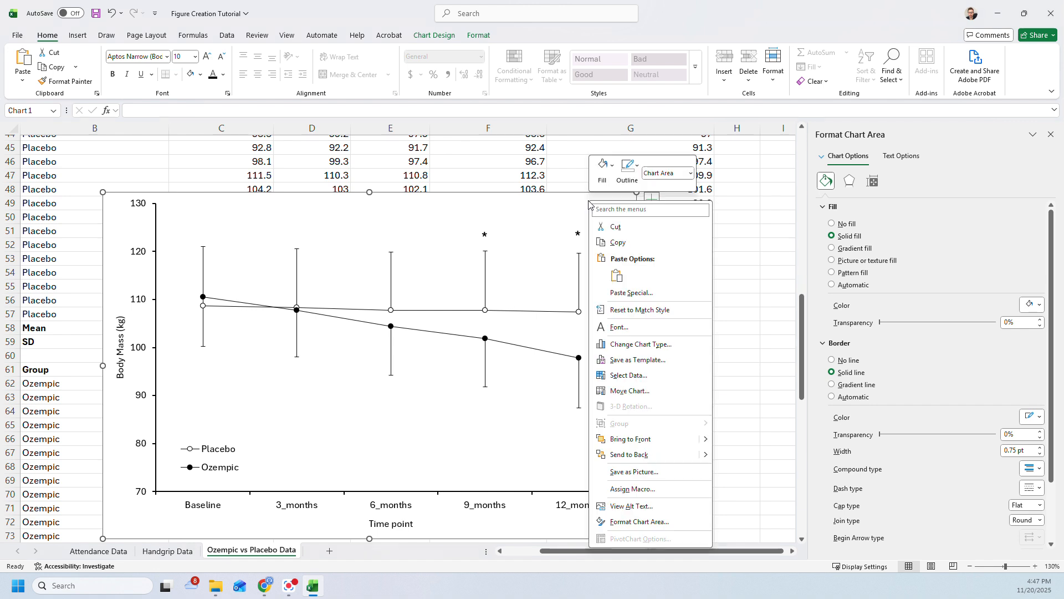
left_click(633, 361)
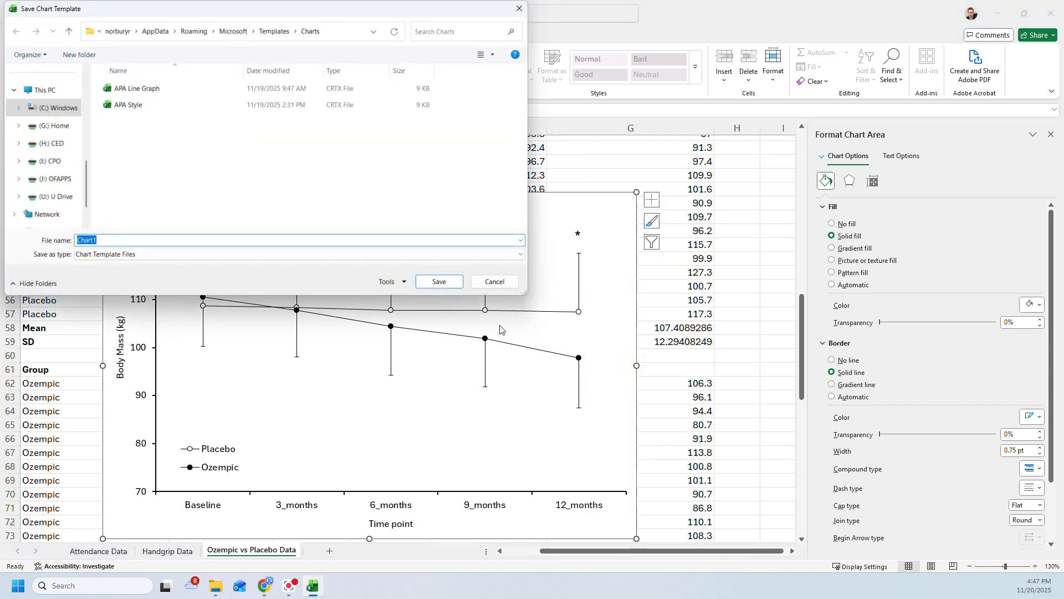
type("APA Line Graph")
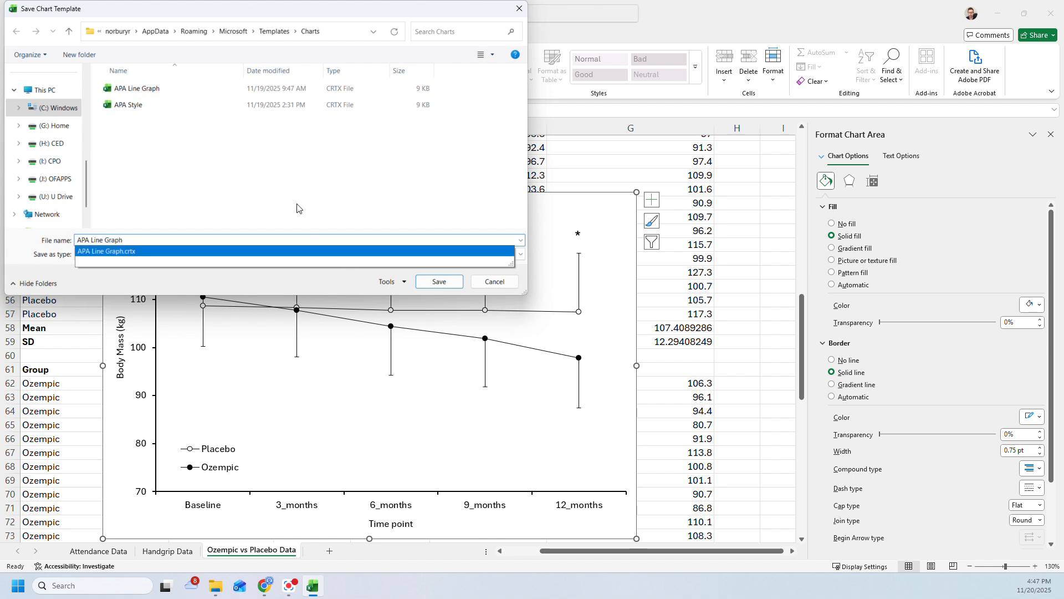
left_click(258, 181)
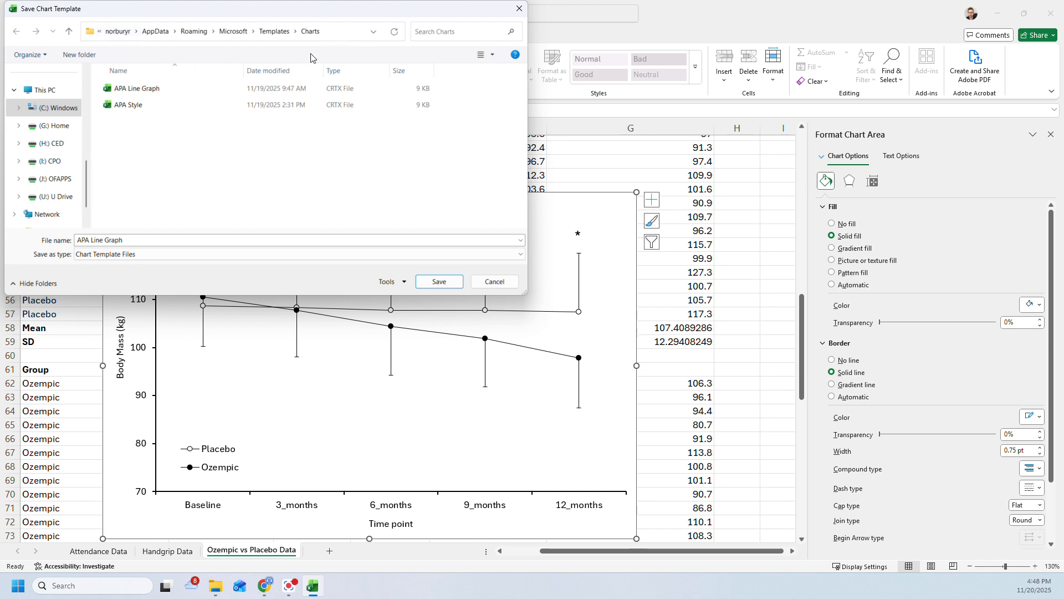
left_click_drag(295, 12, 389, 100)
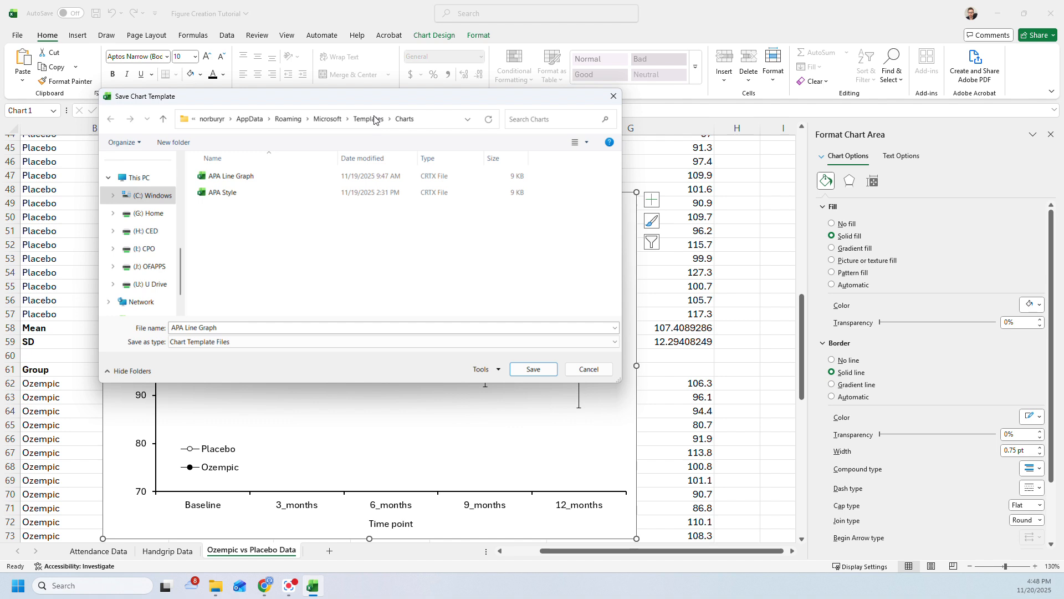
left_click(531, 371)
left_click(558, 293)
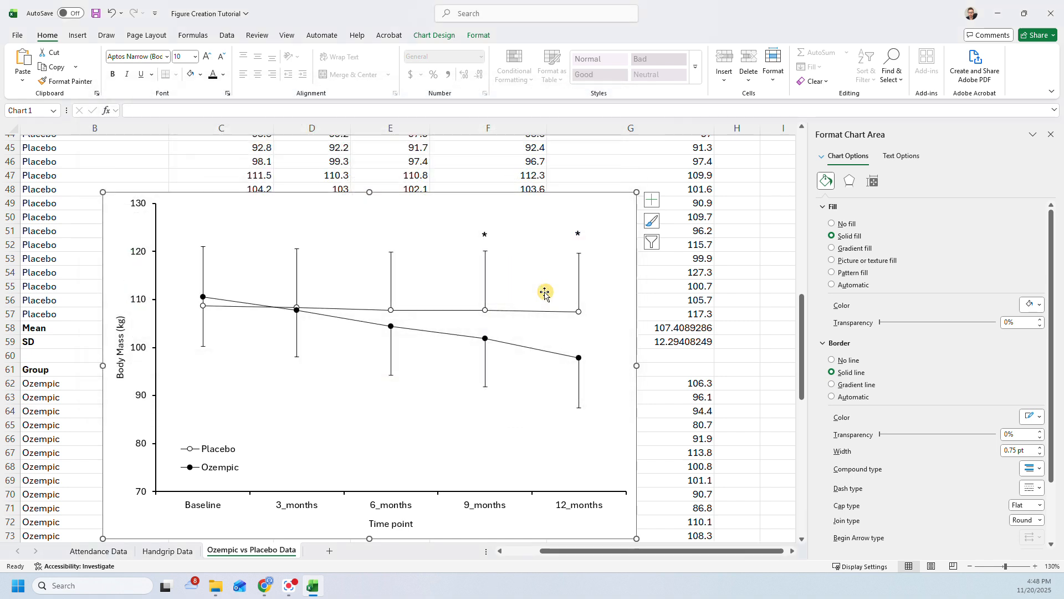
Step: Try the APA Line Graph template on a new chart of cells C46:G46, and delete the trial chart
left_click(149, 161)
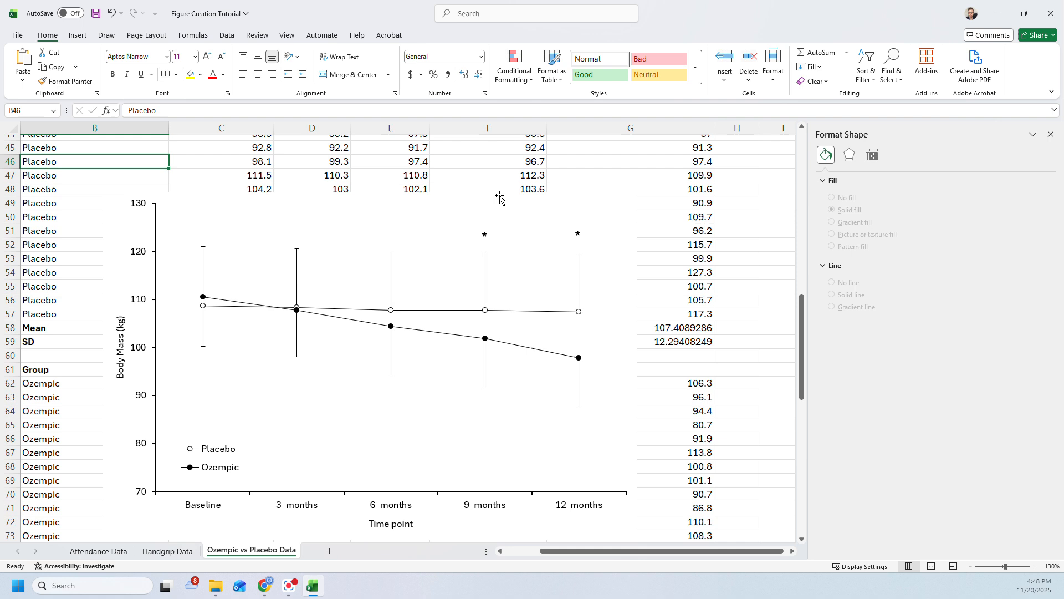
left_click_drag(253, 161, 693, 164)
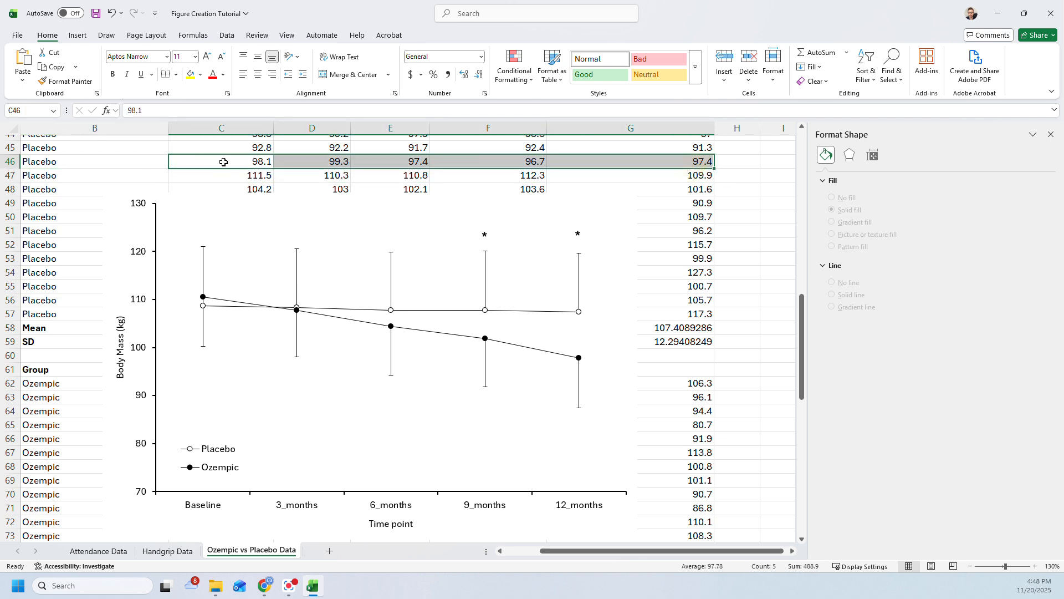
left_click(77, 34)
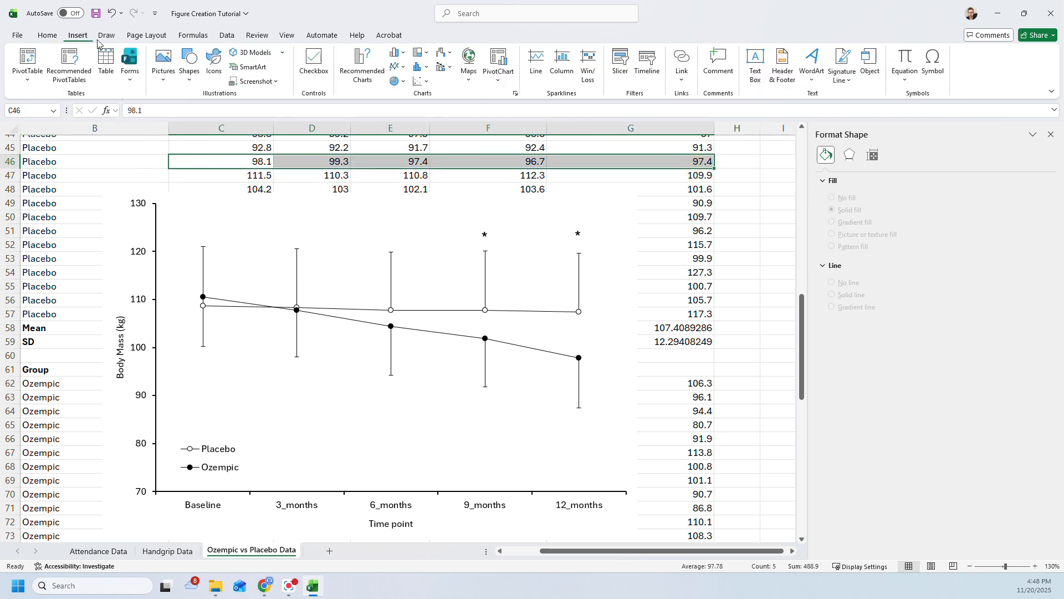
left_click(366, 79)
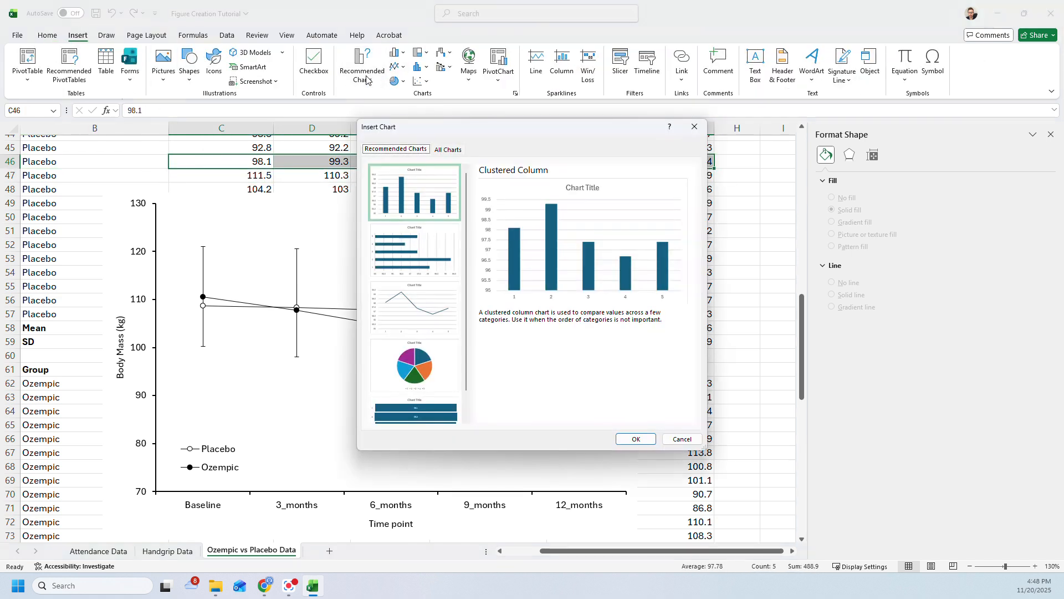
left_click(444, 152)
left_click(394, 209)
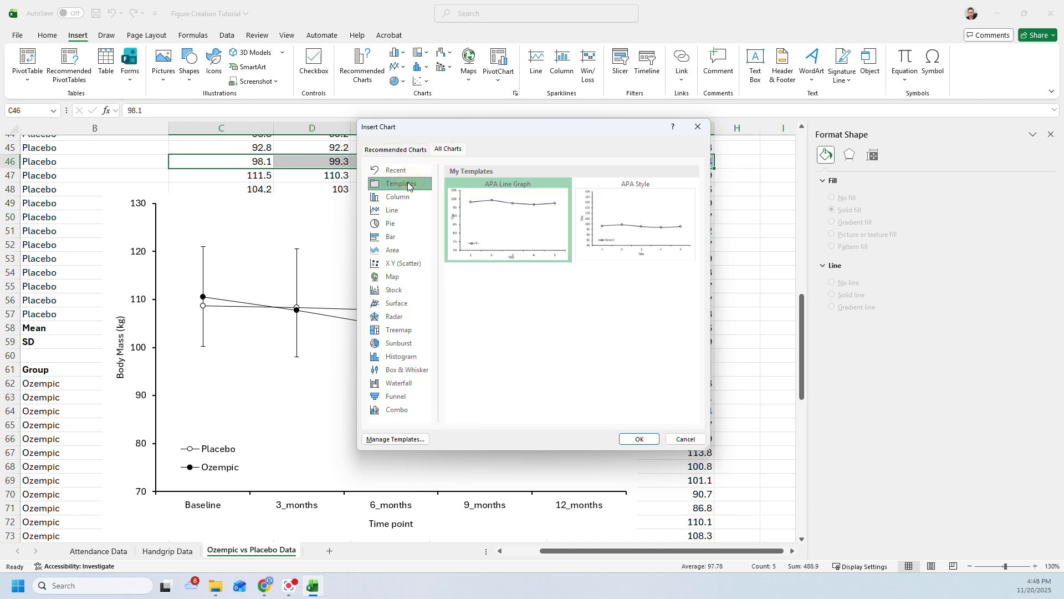
mouse_move(467, 210)
double_click(496, 226)
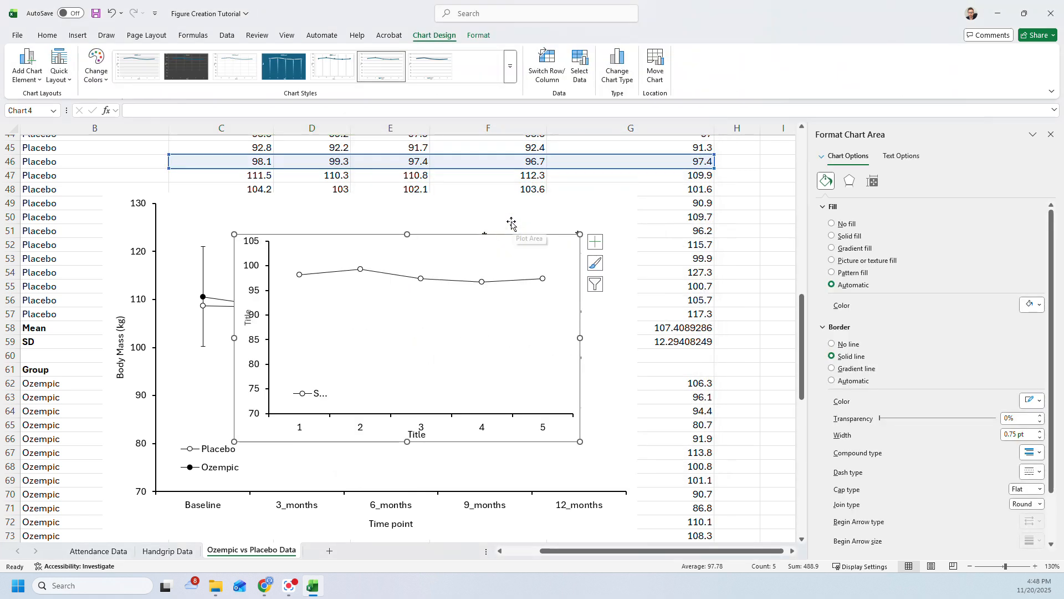
left_click_drag(463, 236, 276, 187)
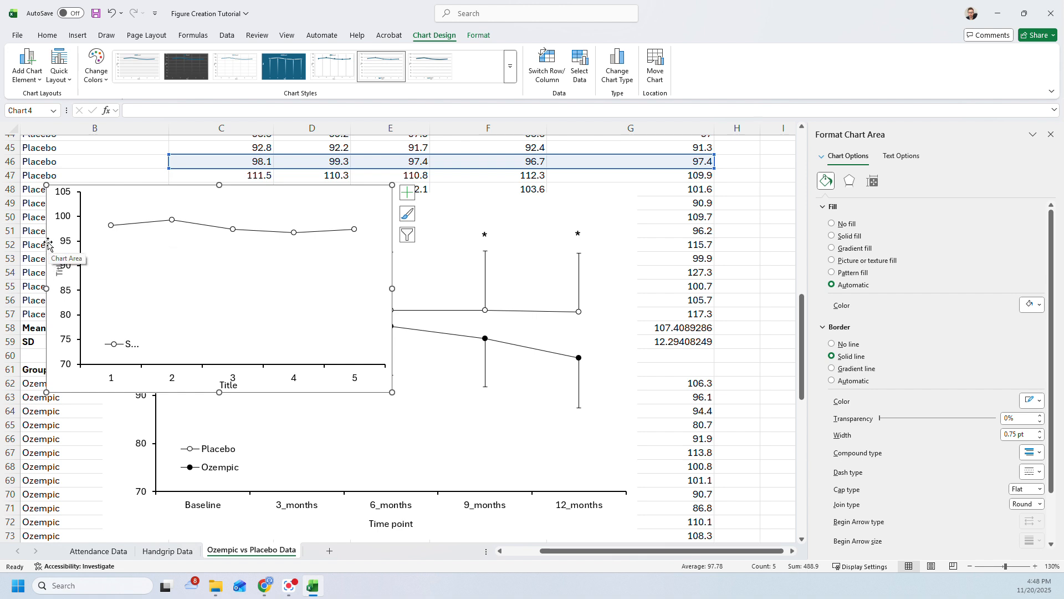
key("Delete")
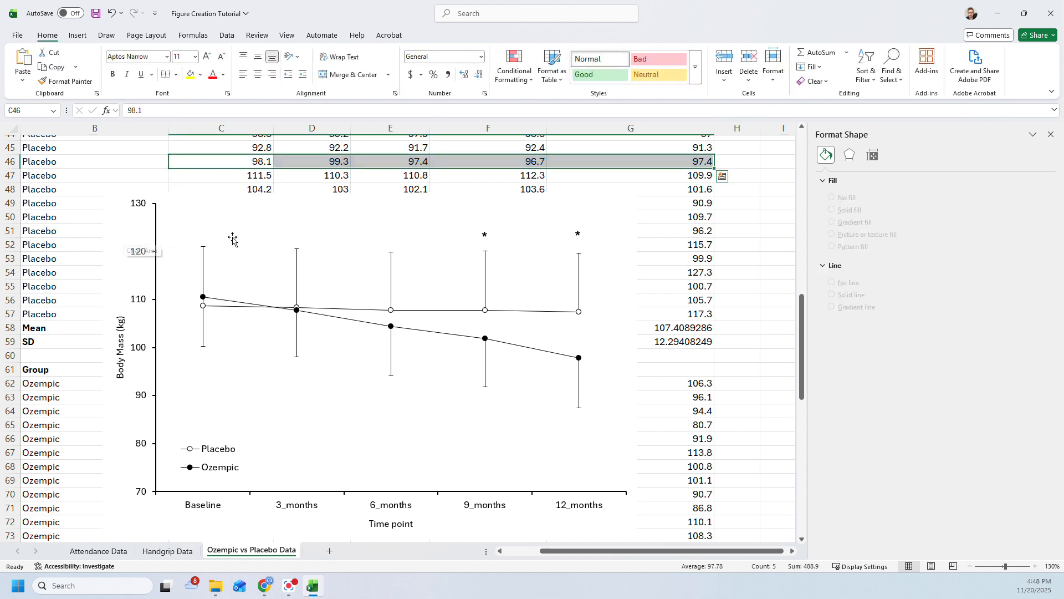
Step: Select the body mass chart together with the asterisk text boxes above 9_months and 12_months
left_click(475, 233)
left_click(485, 233)
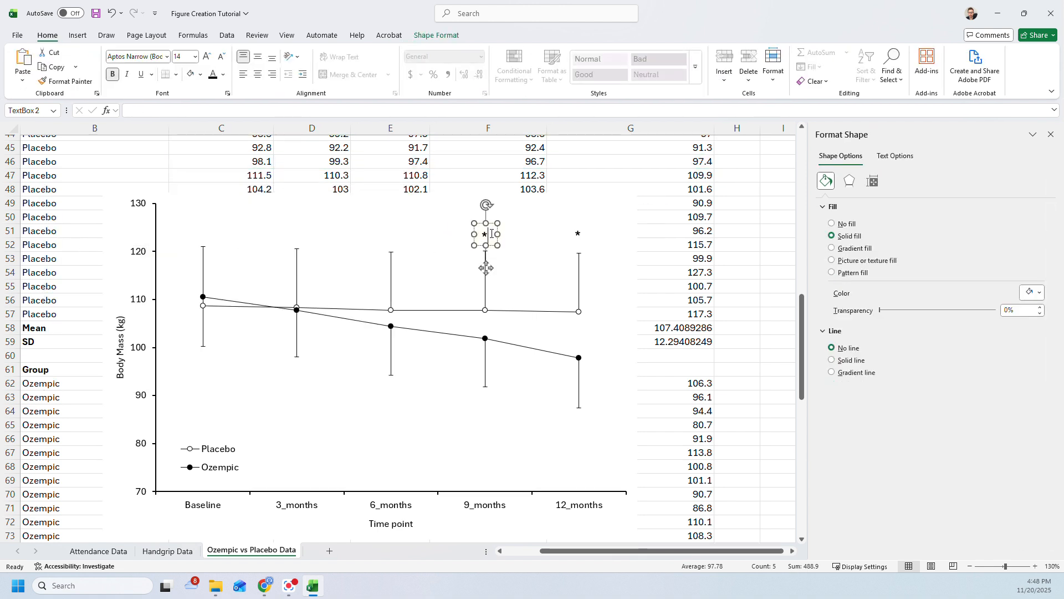
left_click(580, 231)
left_click(607, 336)
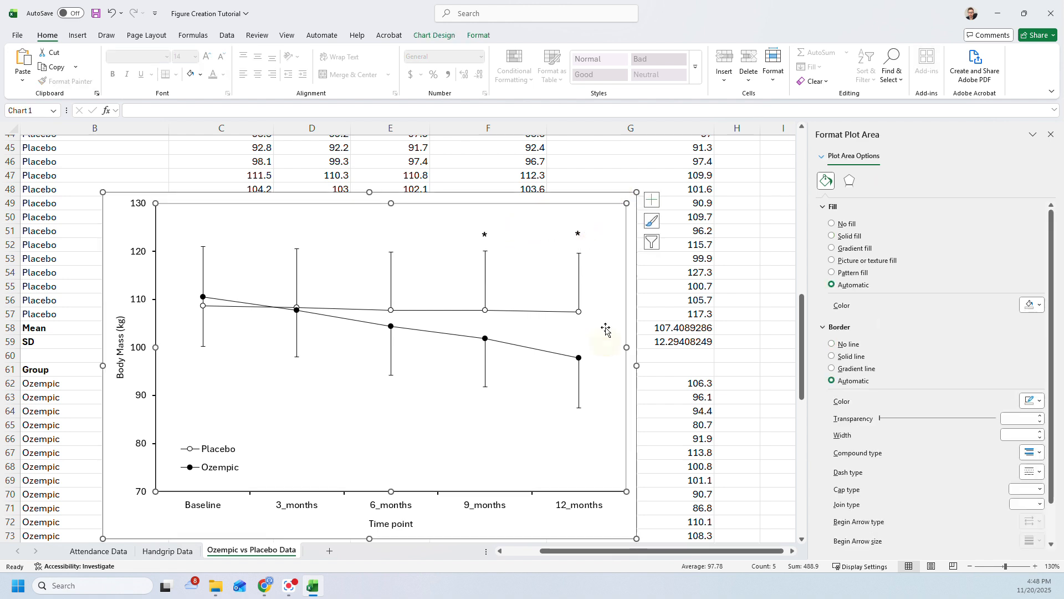
left_click(625, 278)
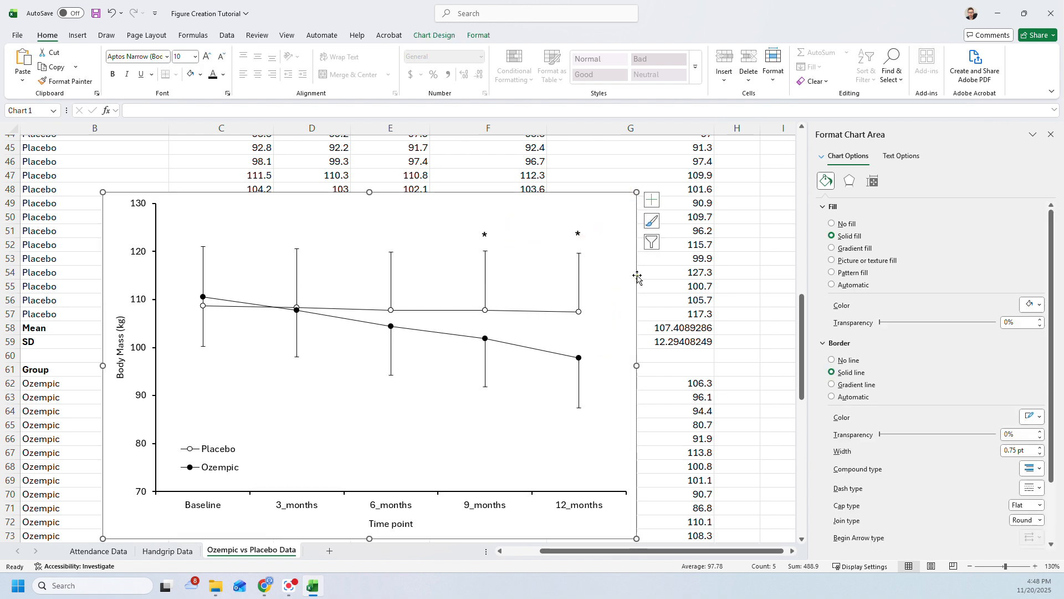
left_click(581, 233)
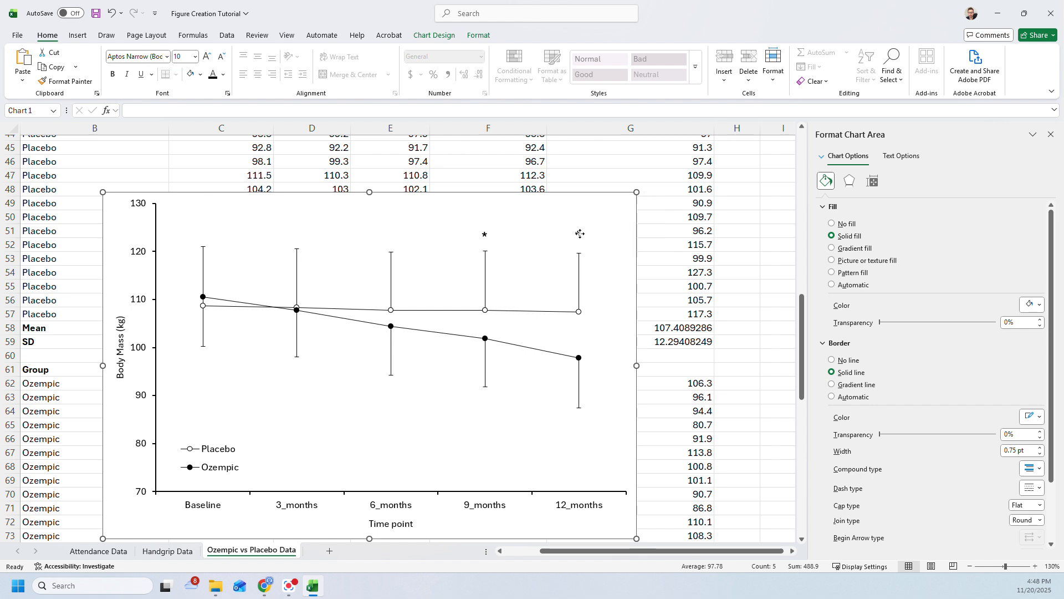
left_click(485, 232, "shift")
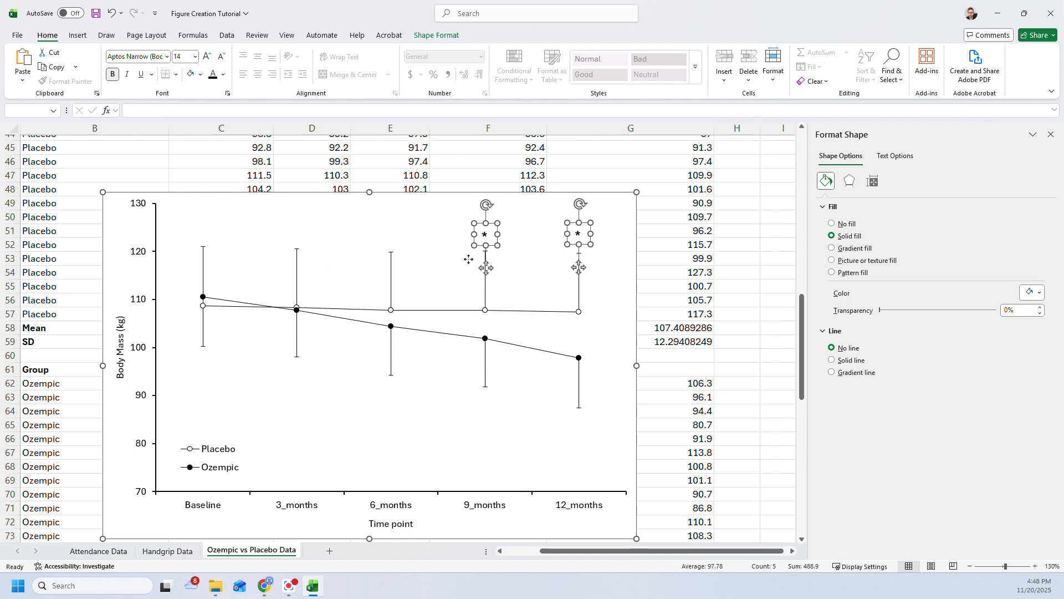
Step: Save the selected chart and asterisks as a Tag Image File Format picture named Body Mass Figure in Downloads
right_click(443, 247)
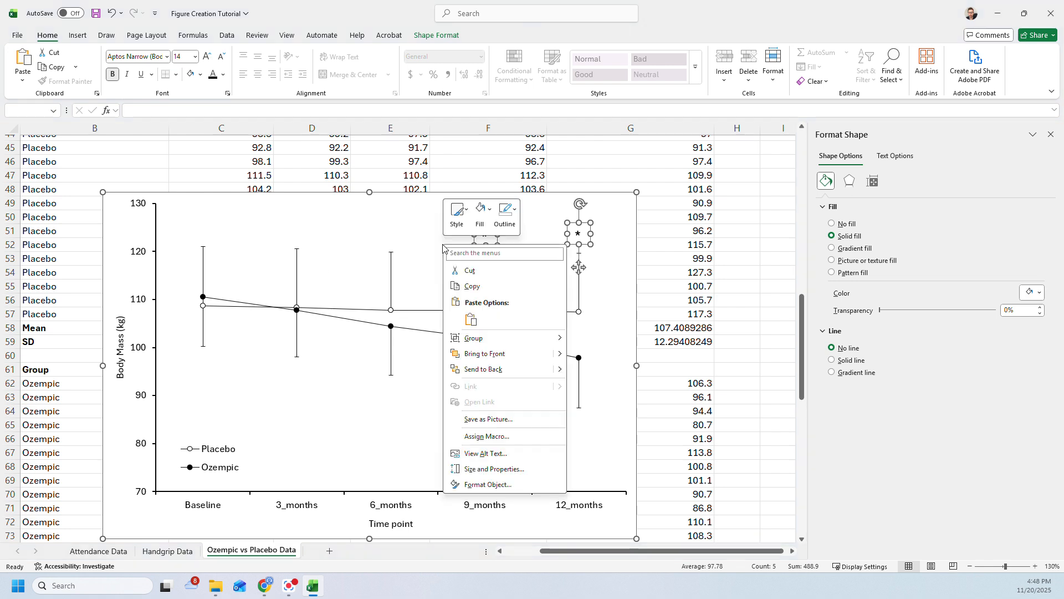
left_click(480, 419)
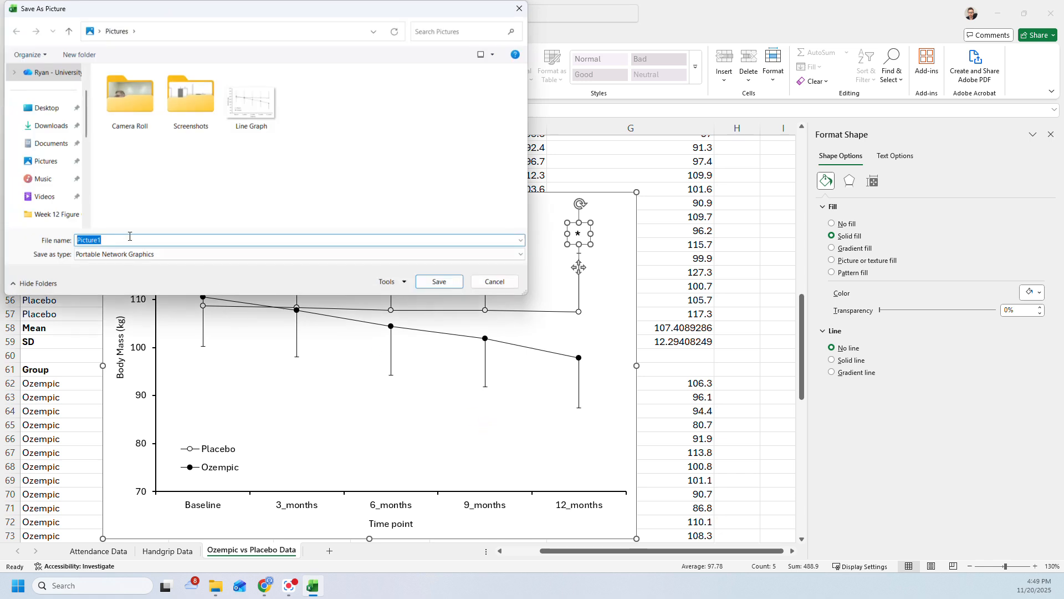
left_click(46, 126)
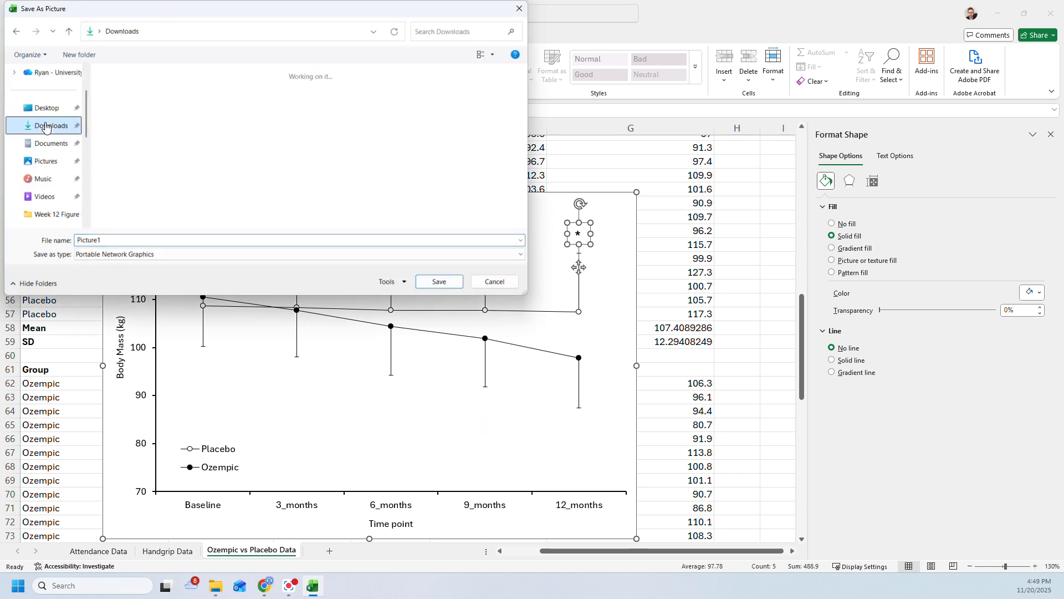
left_click(116, 238)
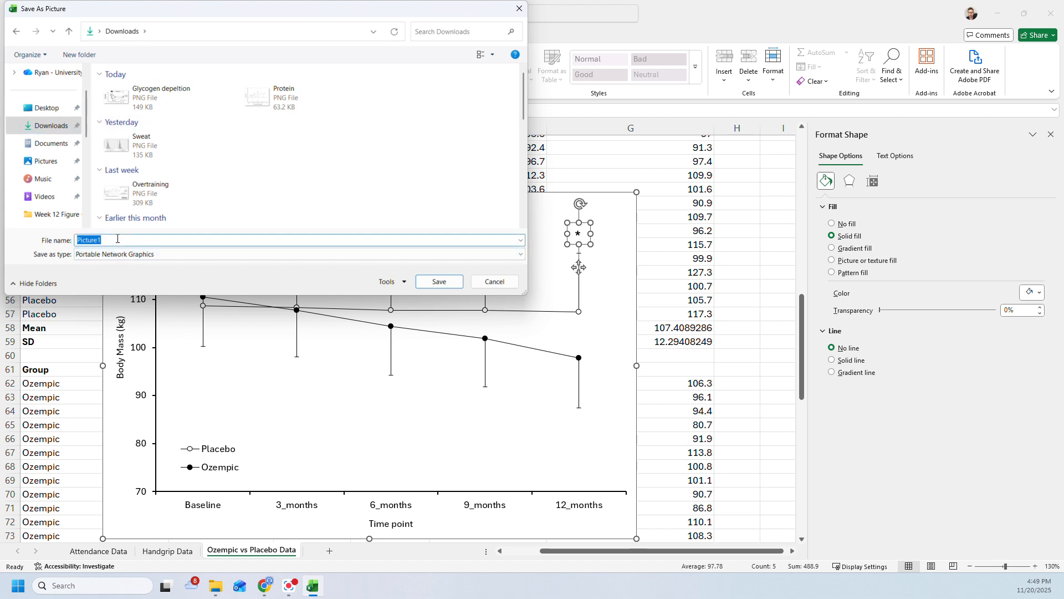
type("Body Mass")
key("Tab")
left_click(204, 254)
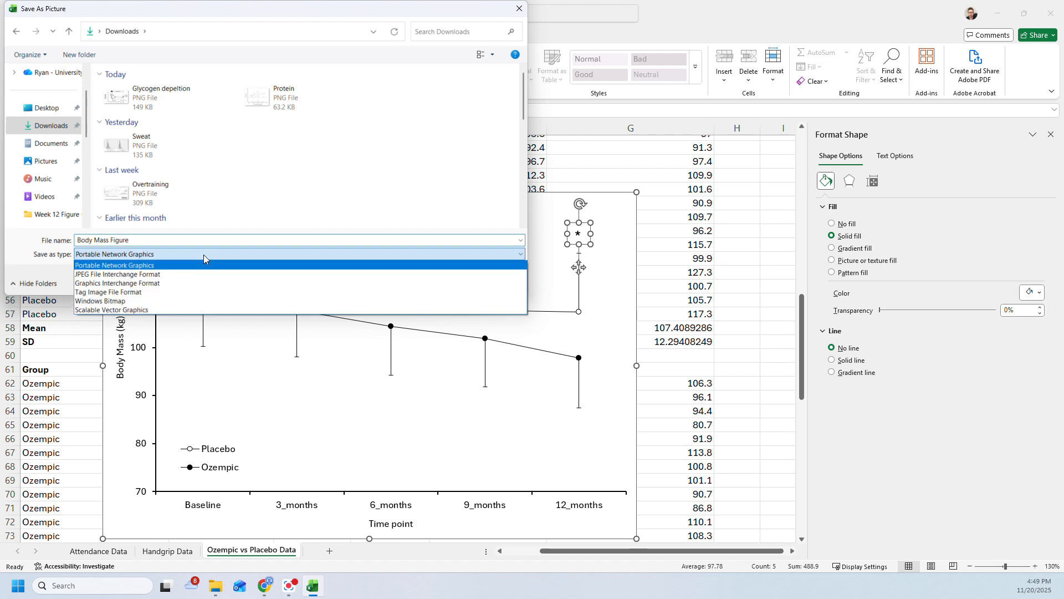
left_click(158, 294)
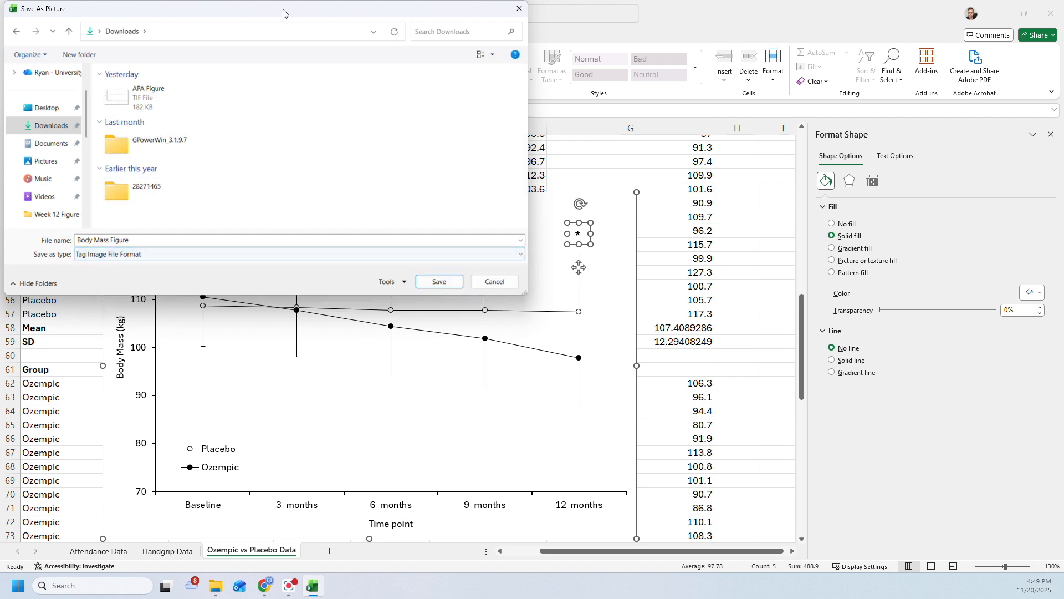
left_click_drag(283, 10, 398, 82)
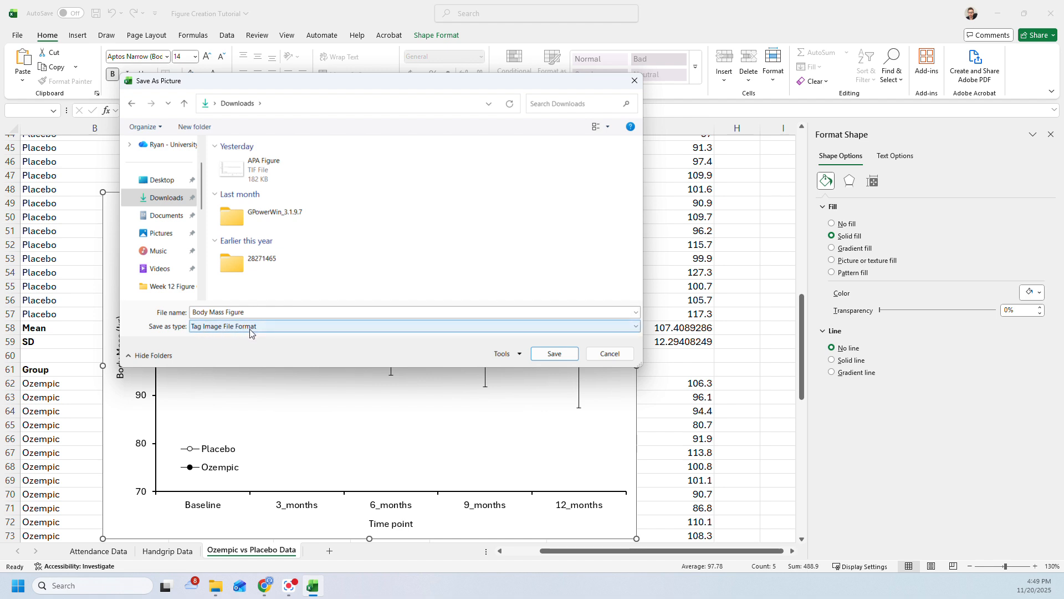
left_click(554, 354)
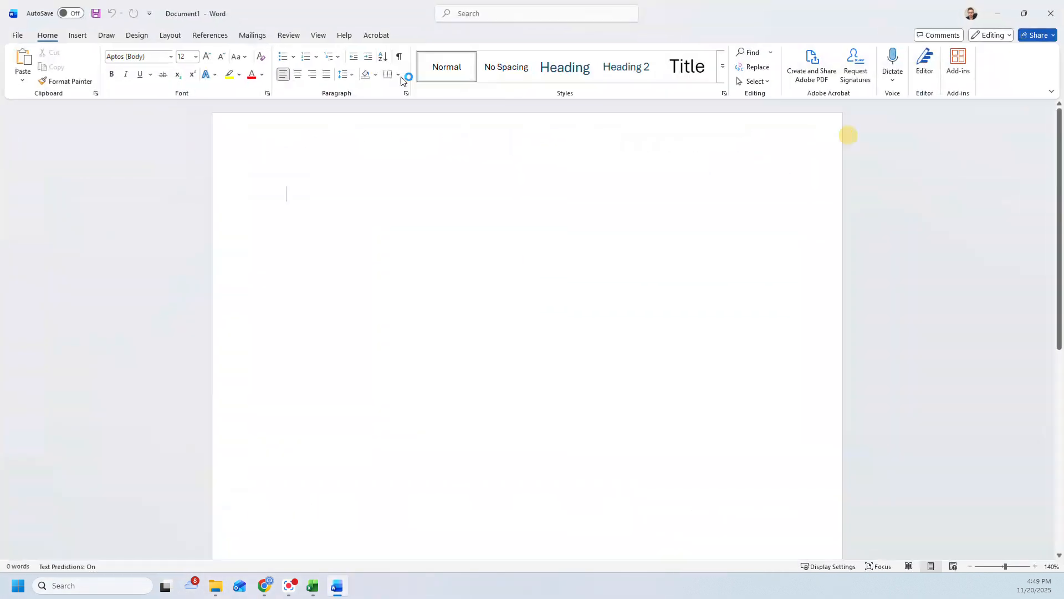
Step: Insert the Body Mass Figure picture from Downloads into the blank Word document
left_click(73, 36)
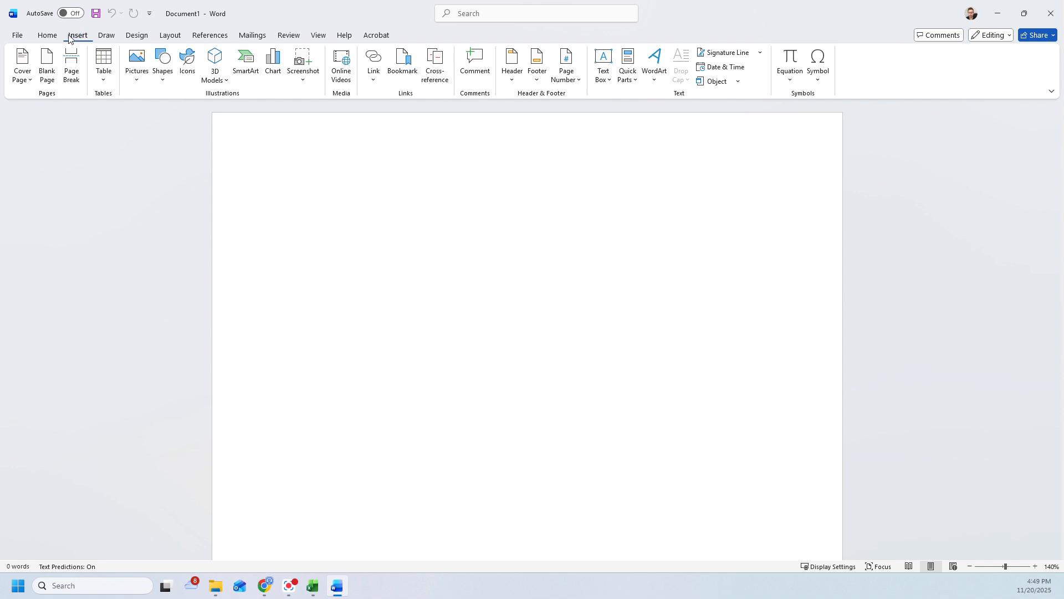
left_click(133, 69)
left_click(154, 110)
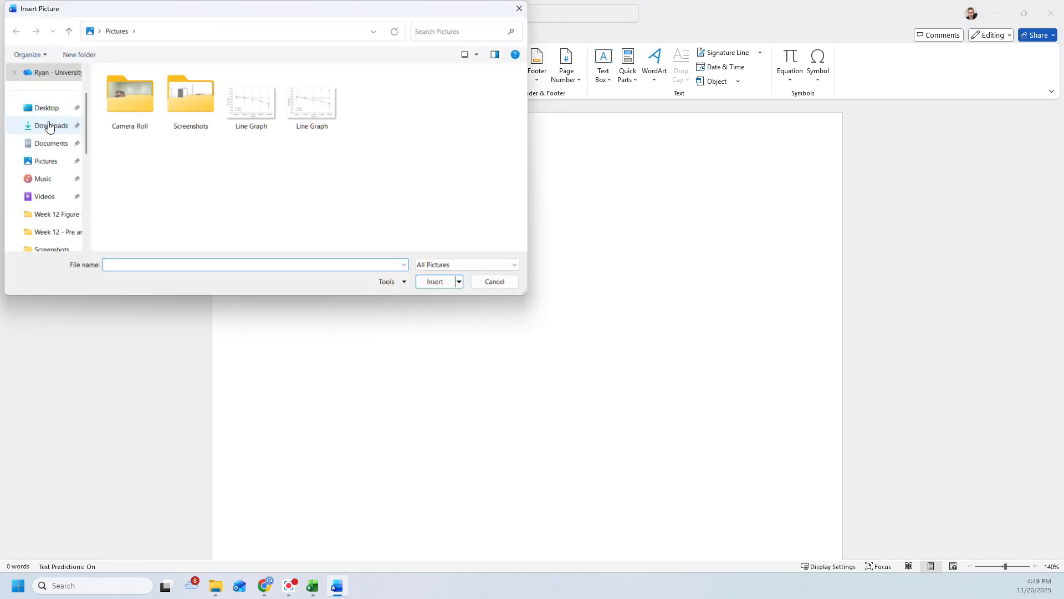
left_click(48, 127)
double_click(185, 95)
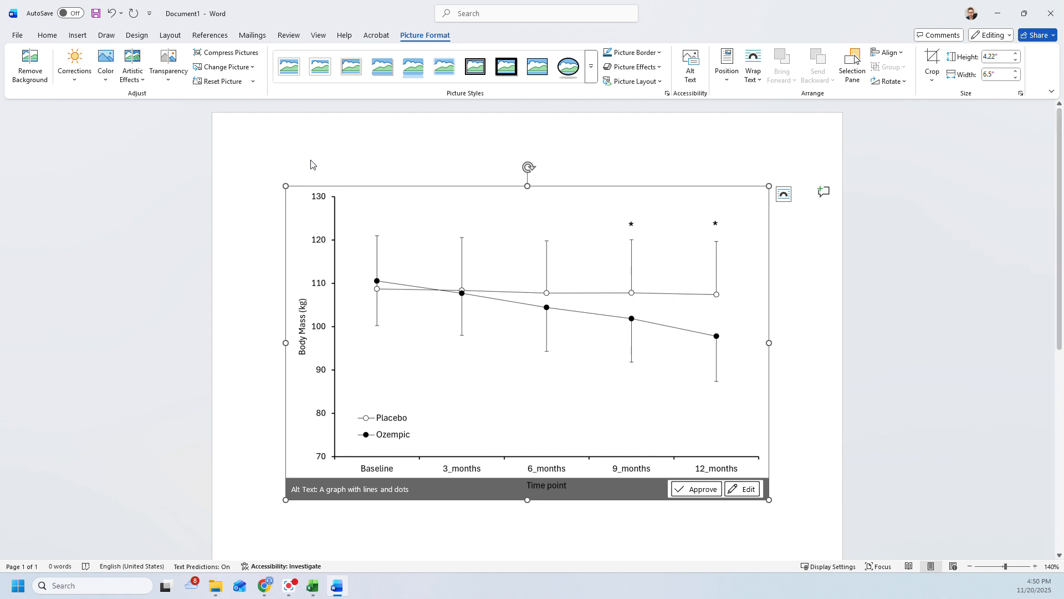
left_click(851, 387)
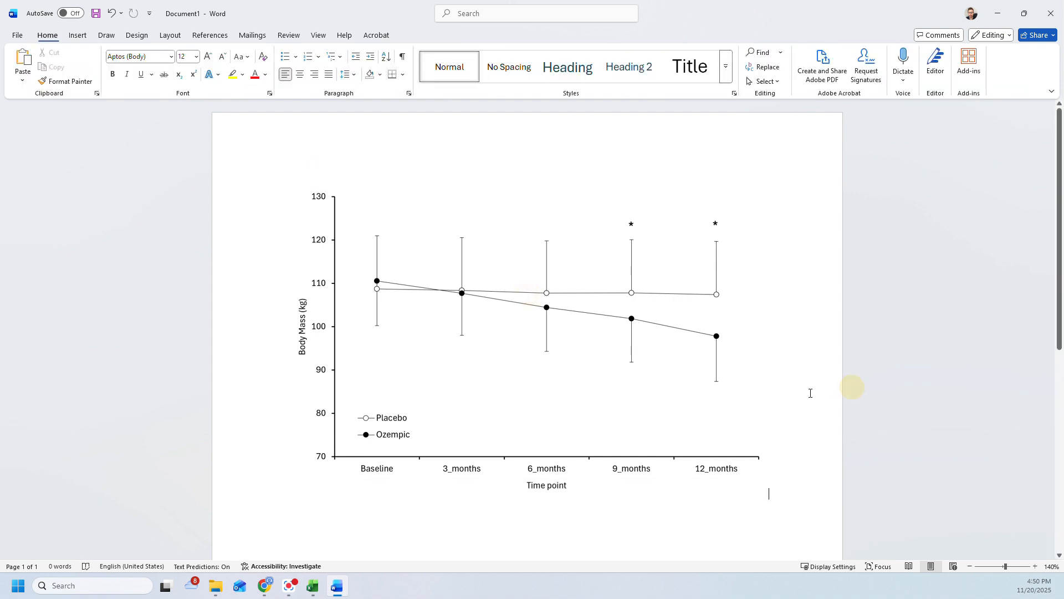
Step: Shrink the inserted figure proportionally to about 3.85" high by 5.94" wide, and switch back to the Excel workbook
left_click(732, 393)
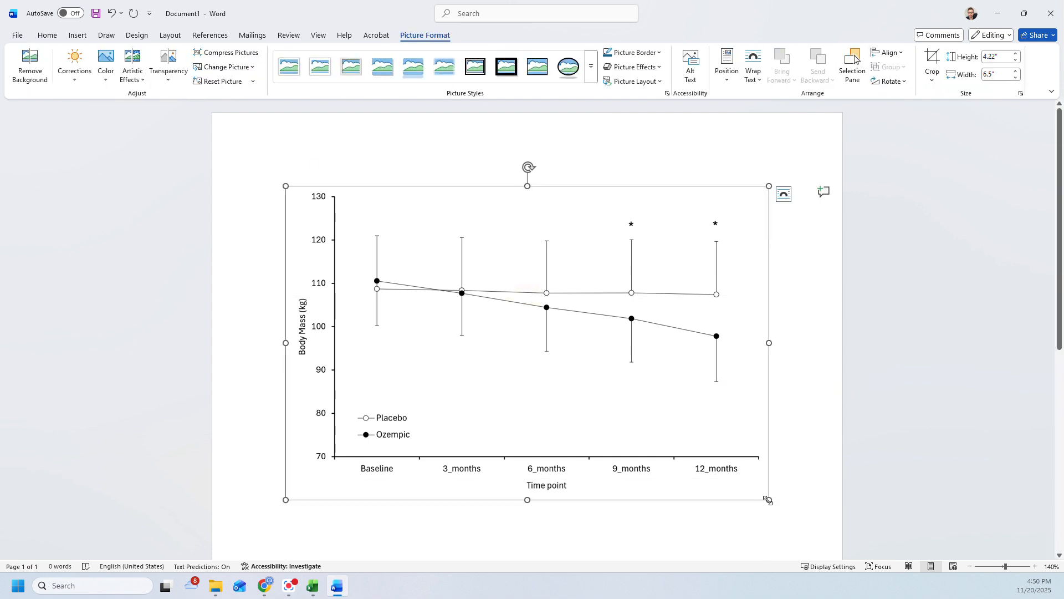
left_click_drag(769, 499, 727, 472)
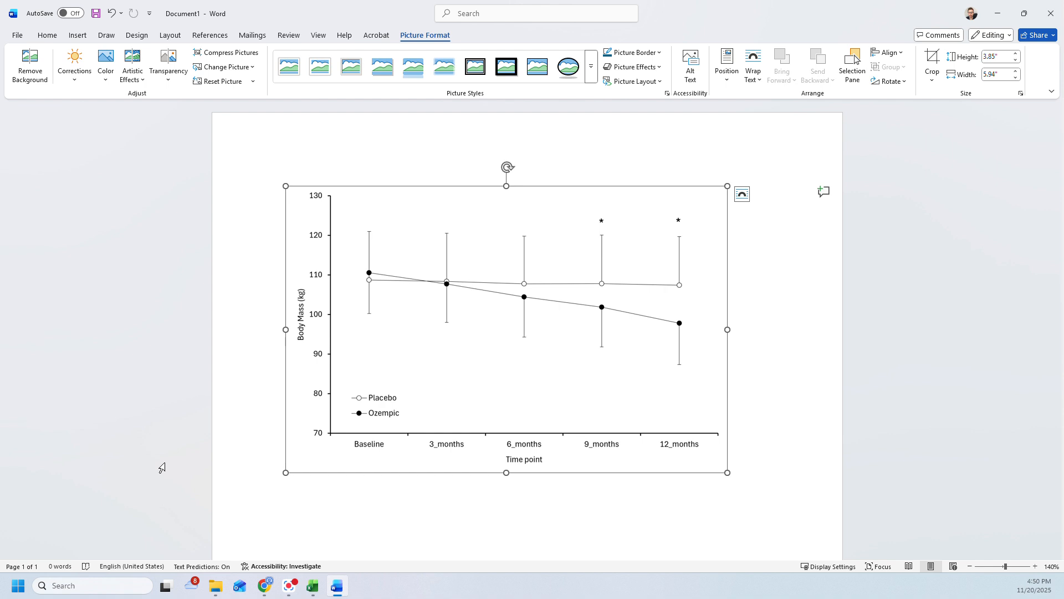
key("alt+Tab")
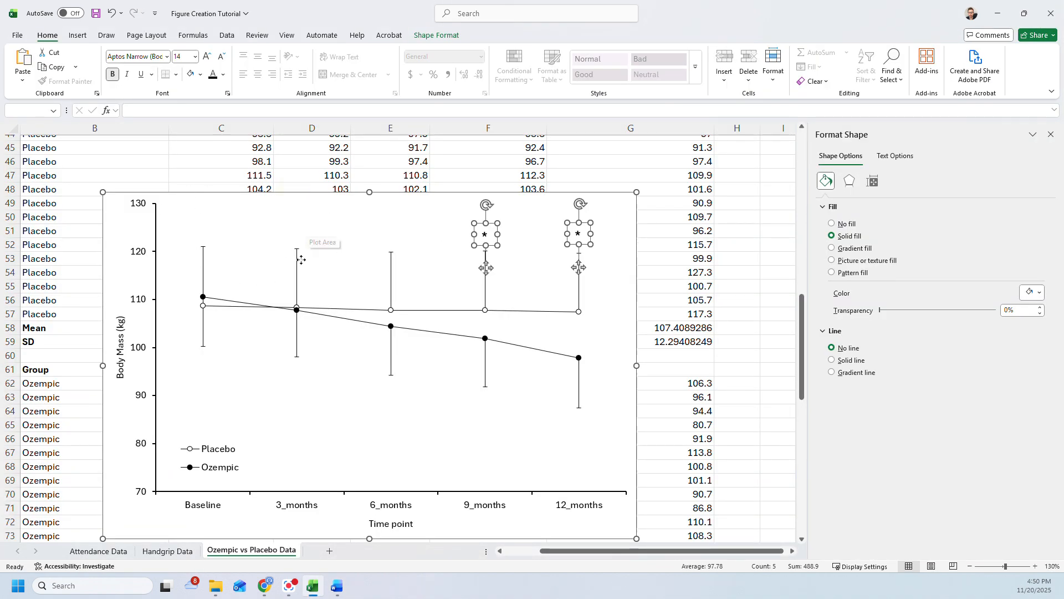
Step: Switch to the Word document and enter the label "Figure 1." on a new line below the inserted picture
left_click(337, 586)
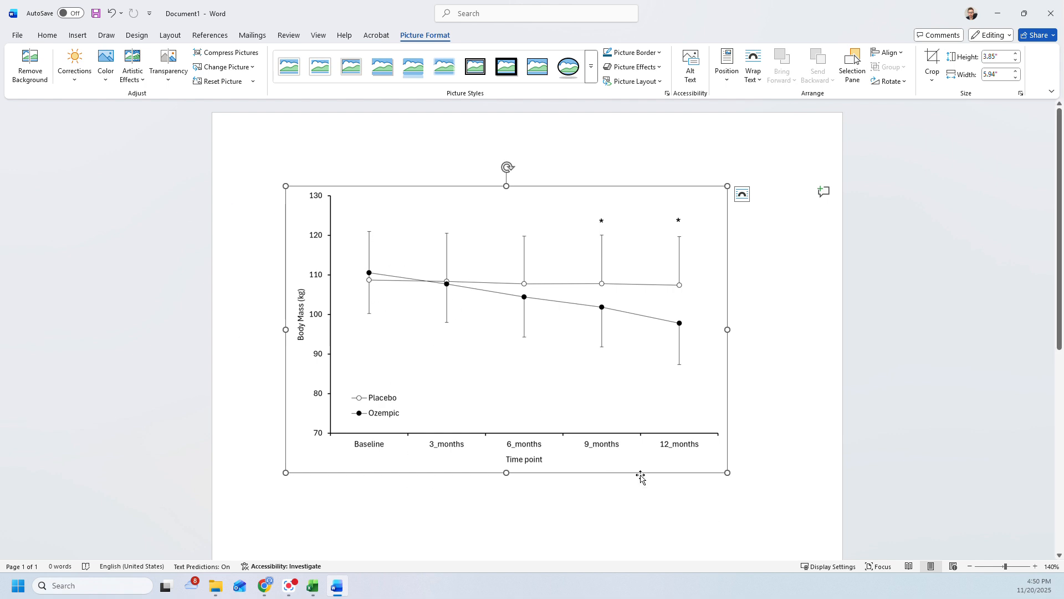
left_click(752, 466)
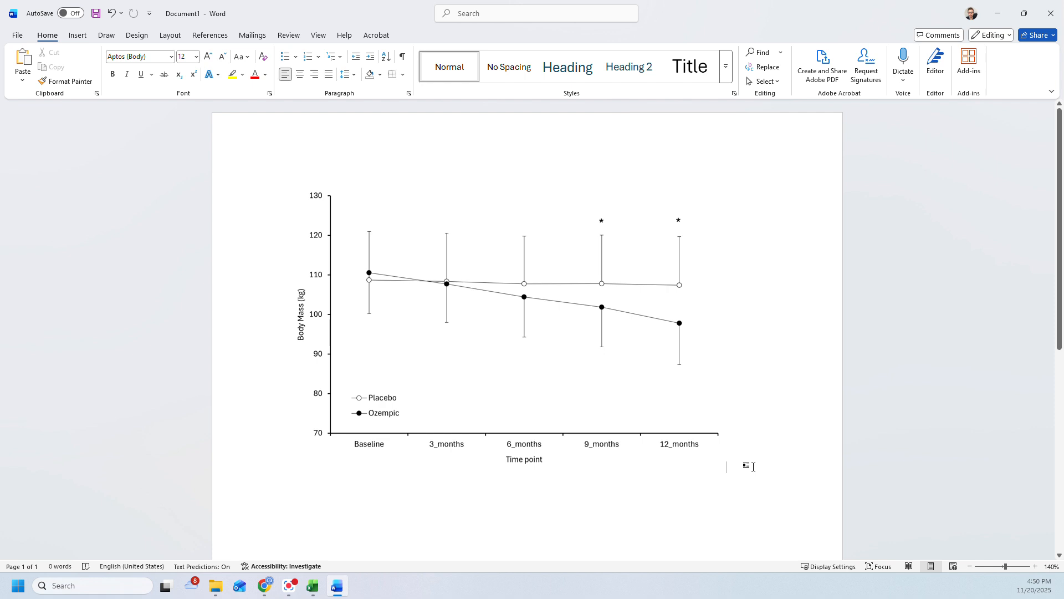
key("Return")
left_click(747, 439)
key("Down")
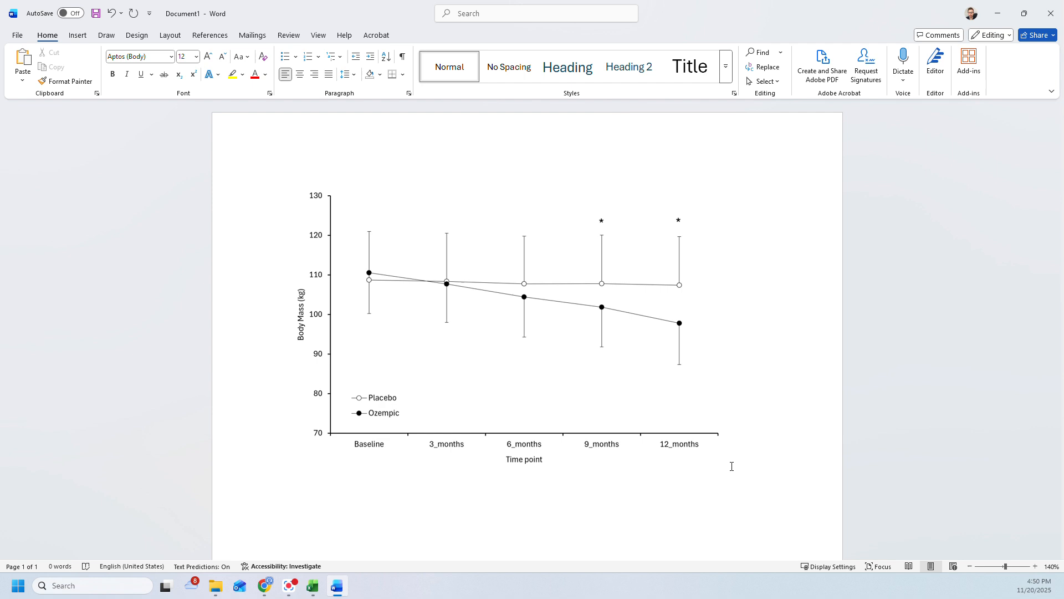
type("Figure 1.")
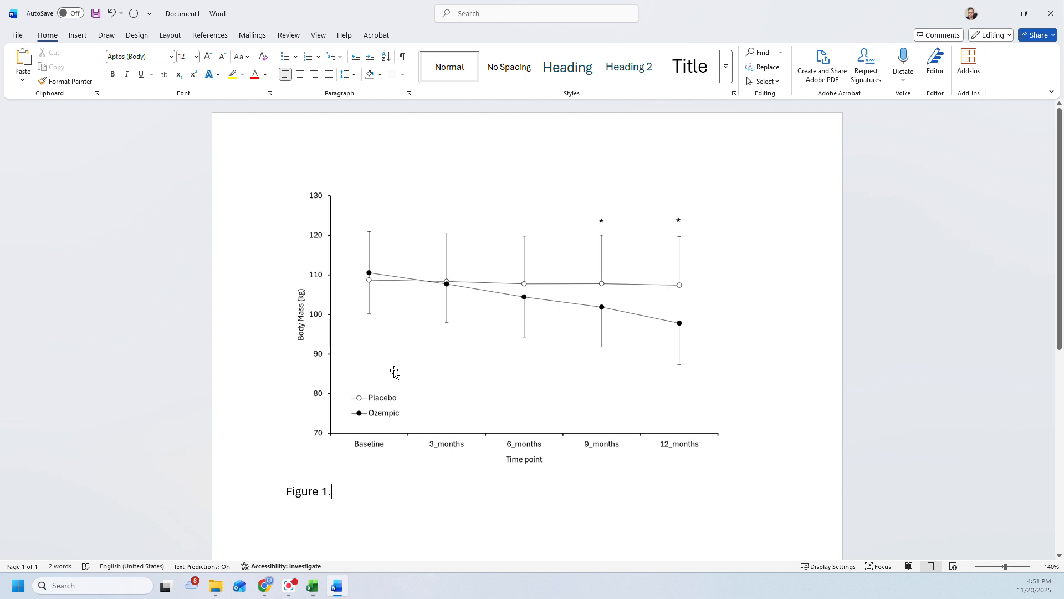
Step: Make the "Figure 1." label bold and turn bold off at the insertion point after it
left_click_drag(286, 491, 353, 491)
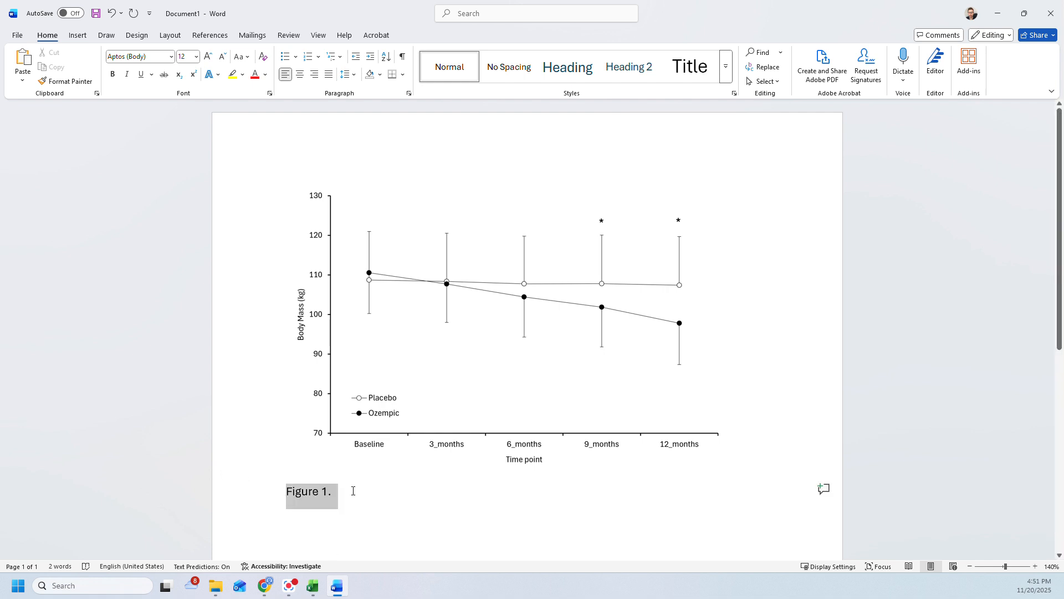
key("ctrl+b")
left_click(348, 492)
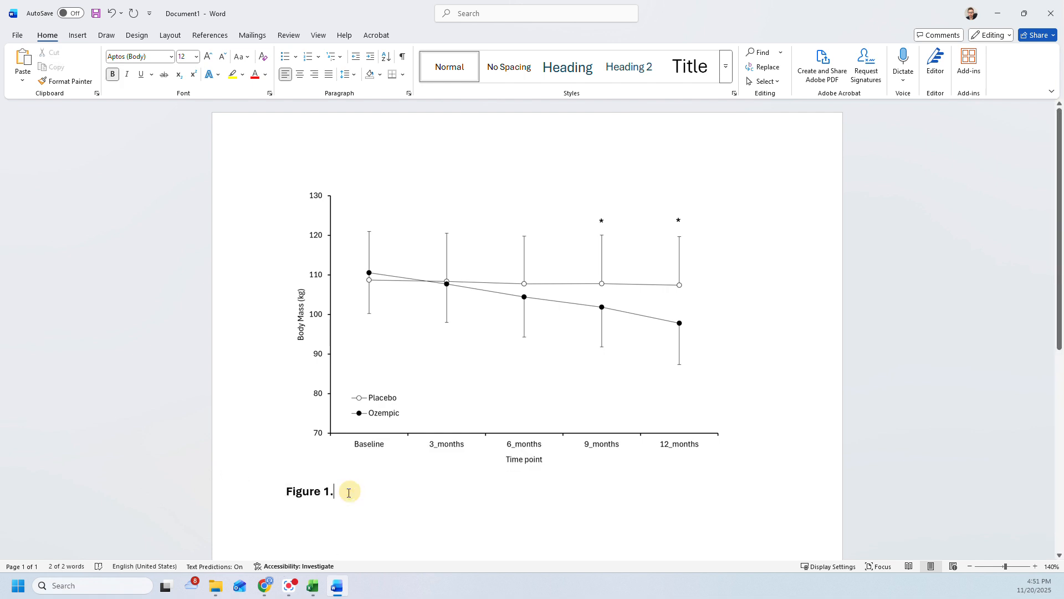
key("ctrl+b")
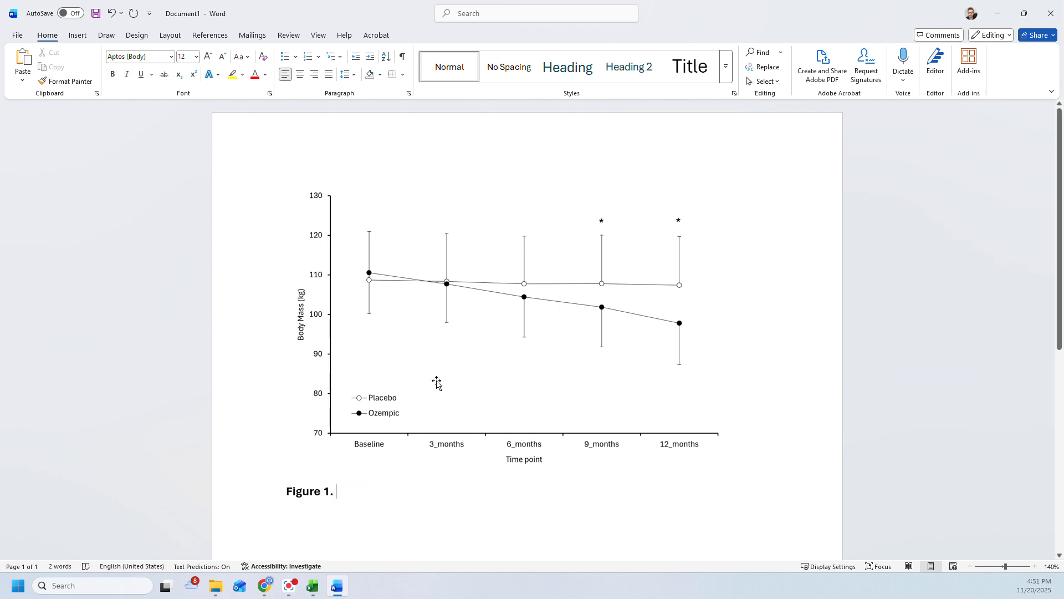
key("ctrl+b")
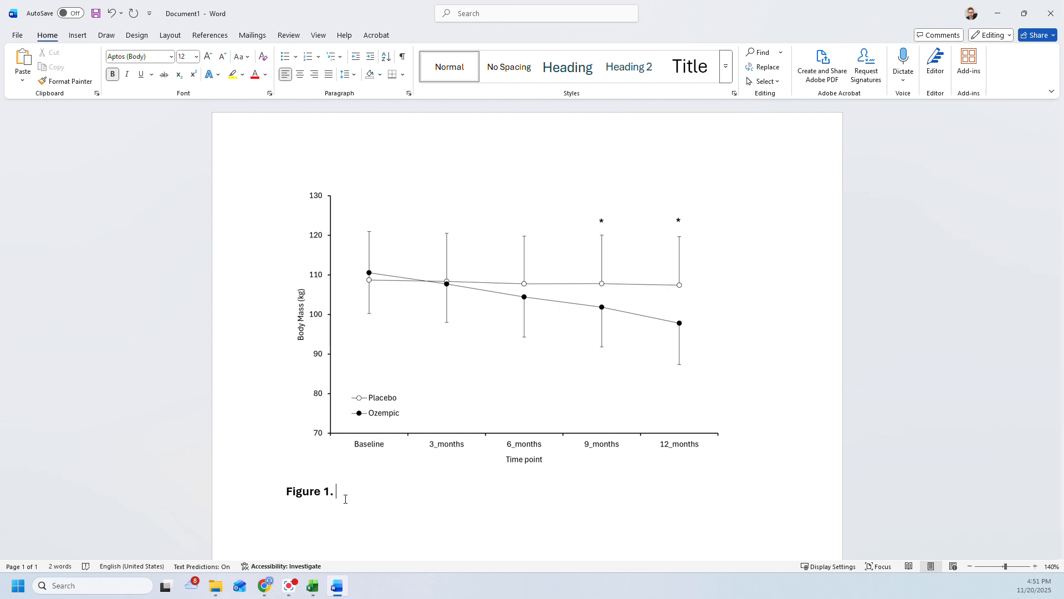
left_click(113, 74)
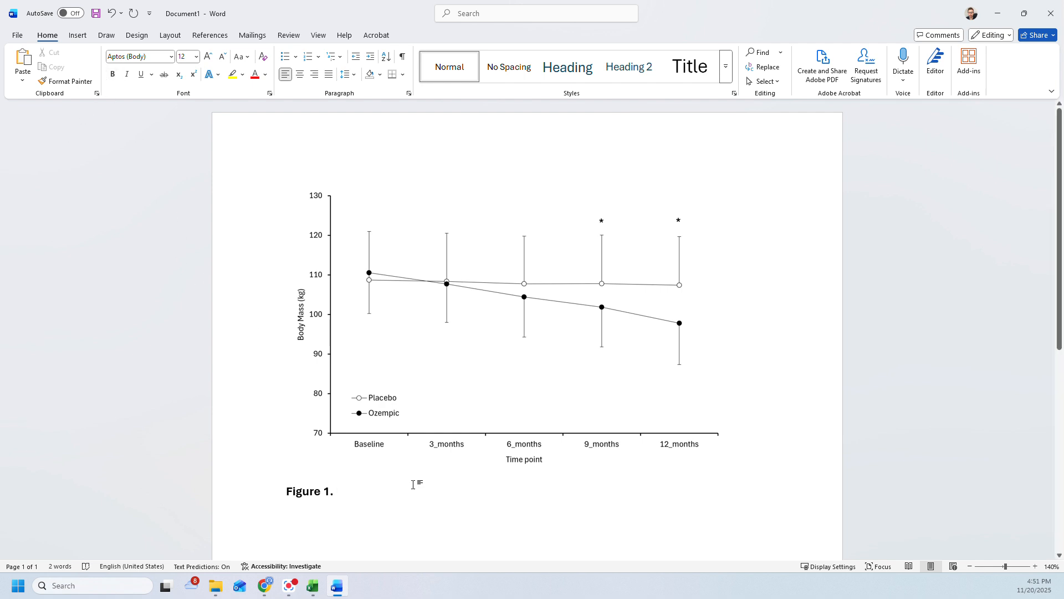
Step: Continue the caption with "Line graph representing mean and standard deviations of body mass in the placebo vs Ozempic group over time."
type("Line gr")
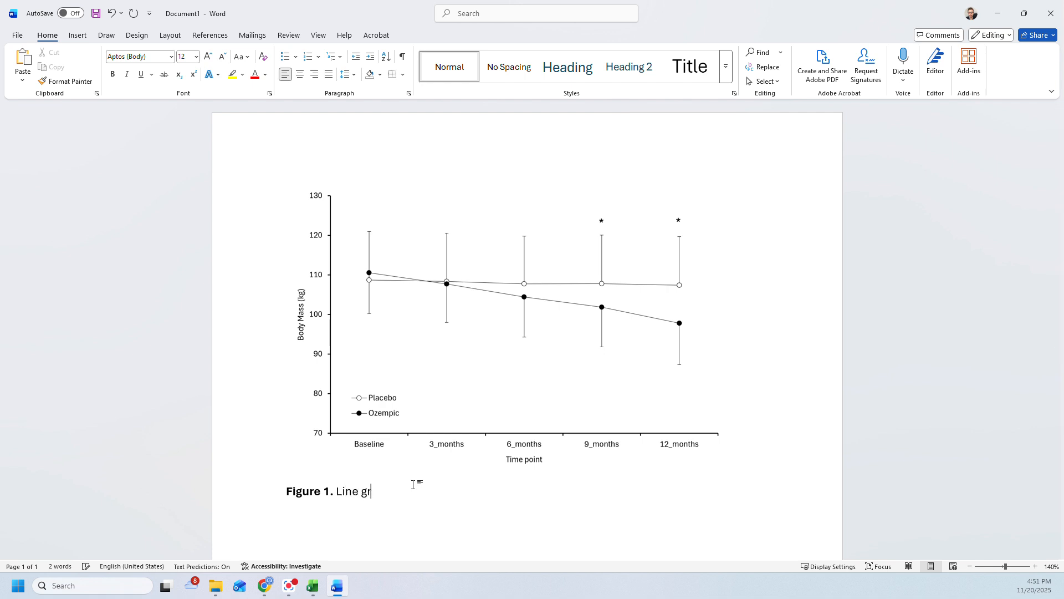
type("aph representing mean ")
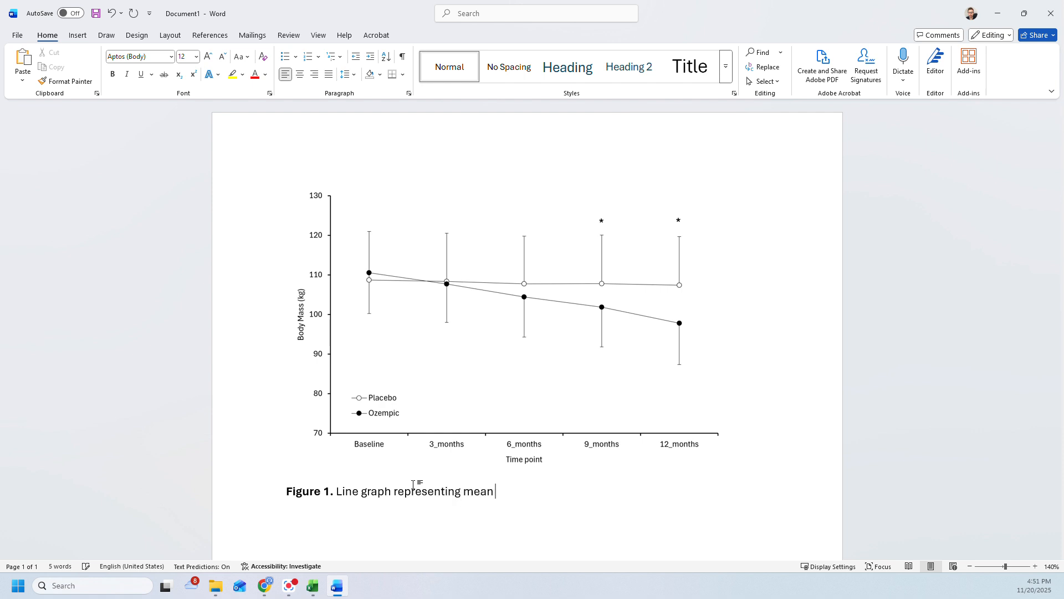
type("and standard")
key("Tab")
type("s of body")
type(" mass in the pla")
type("cebo ")
type("v")
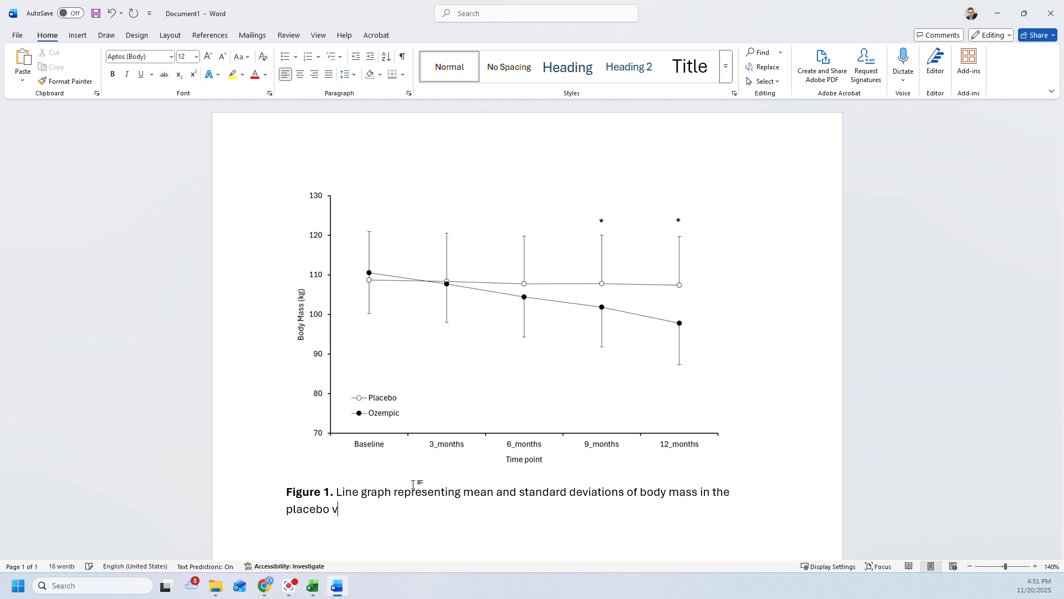
type("s ozempic group over")
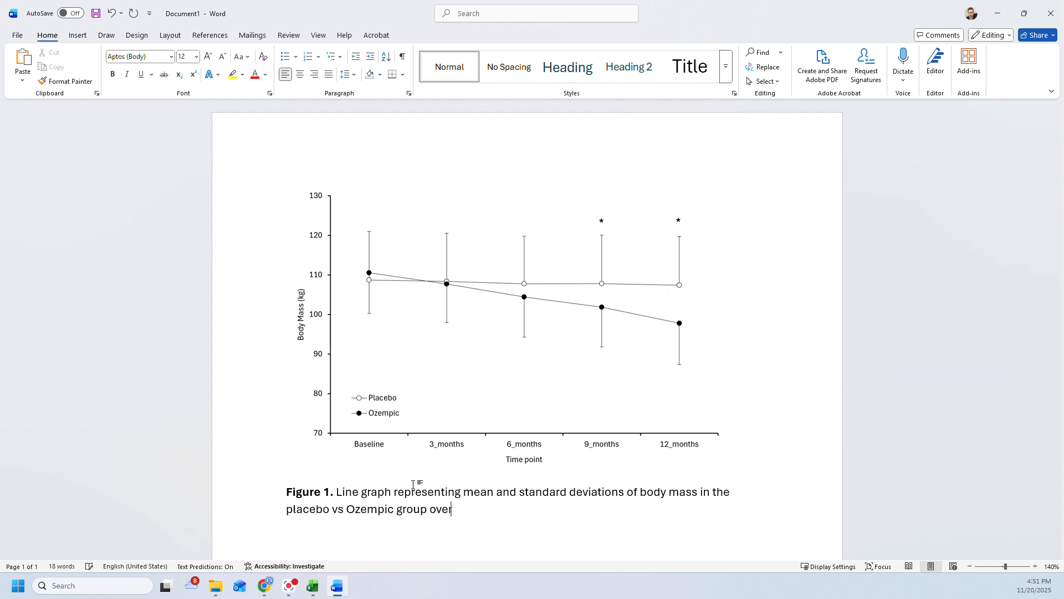
type(" time.")
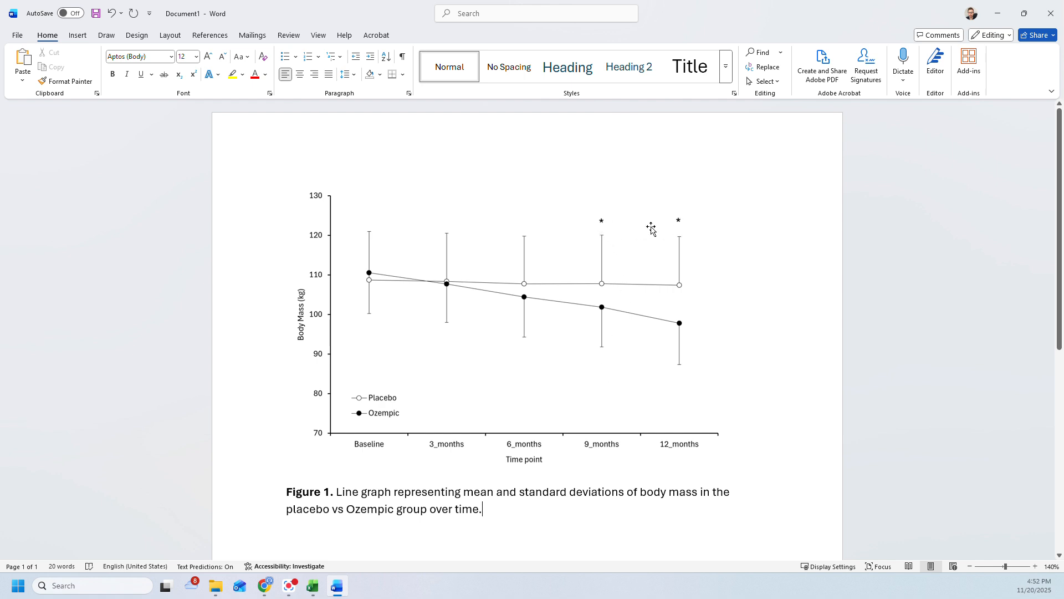
Step: Add the note "* Denotes significantly different between conditions at that time-point" to the caption, followed by an opening parenthesis
type("*")
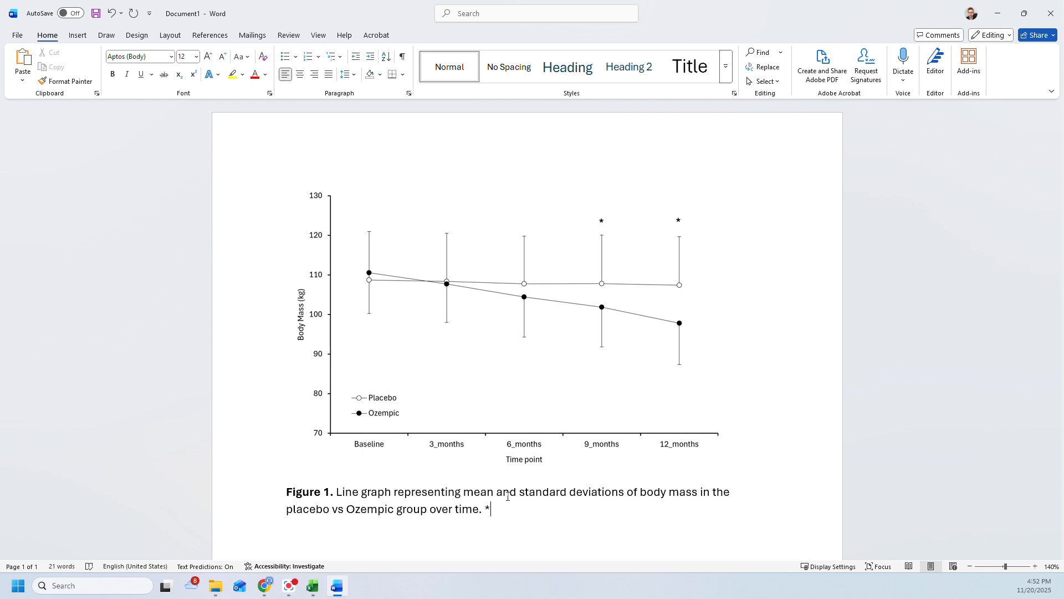
type(" Denotes significan")
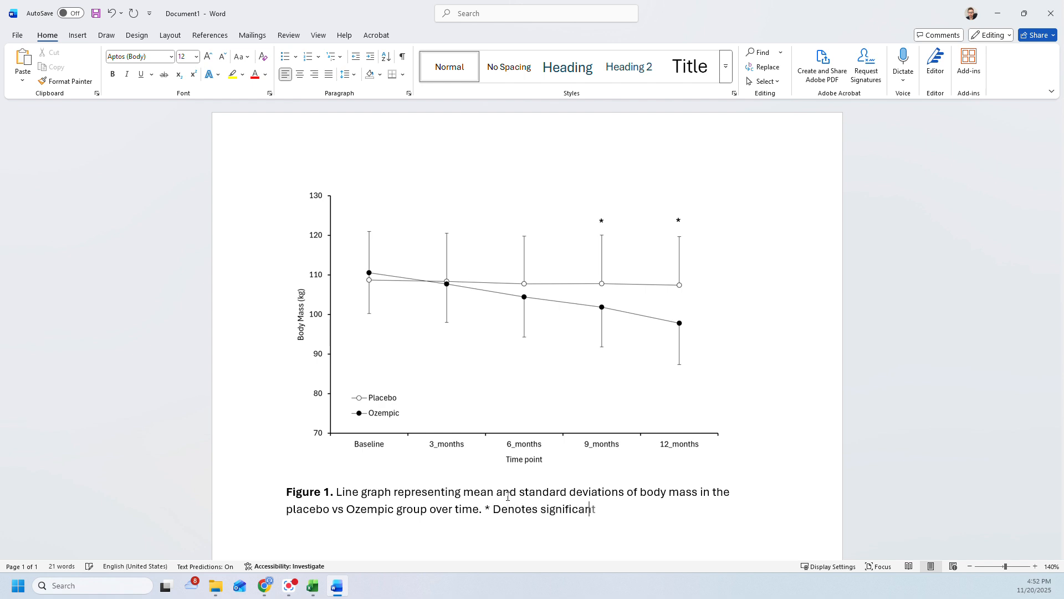
type("tly differen b")
key("BackSpace")
key("BackSpace")
type("t bwe")
key("BackSpace")
key("BackSpace")
key("BackSpace")
type("etween")
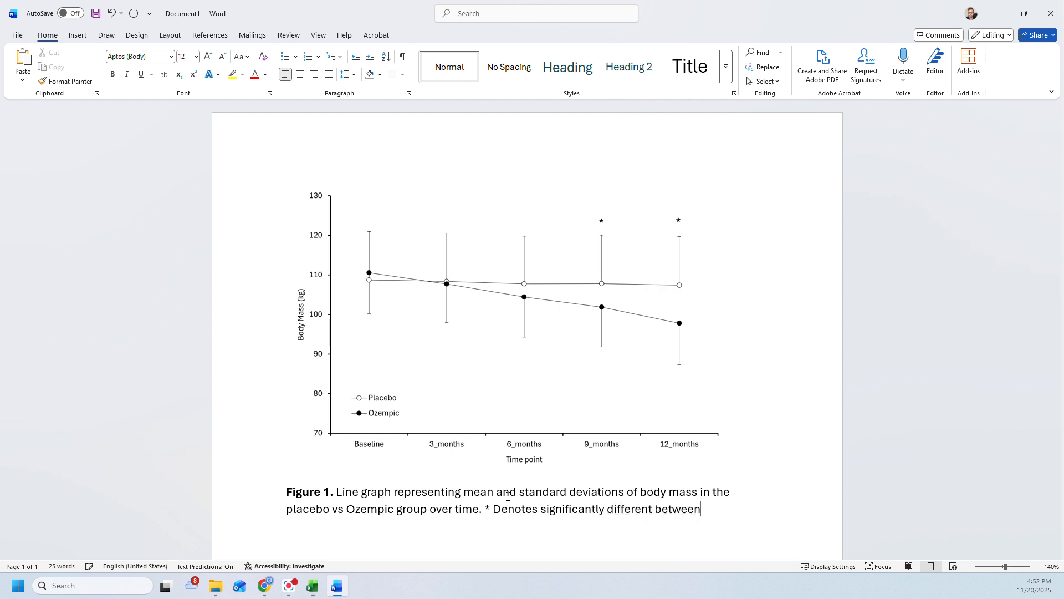
type(" conditions at that time-p")
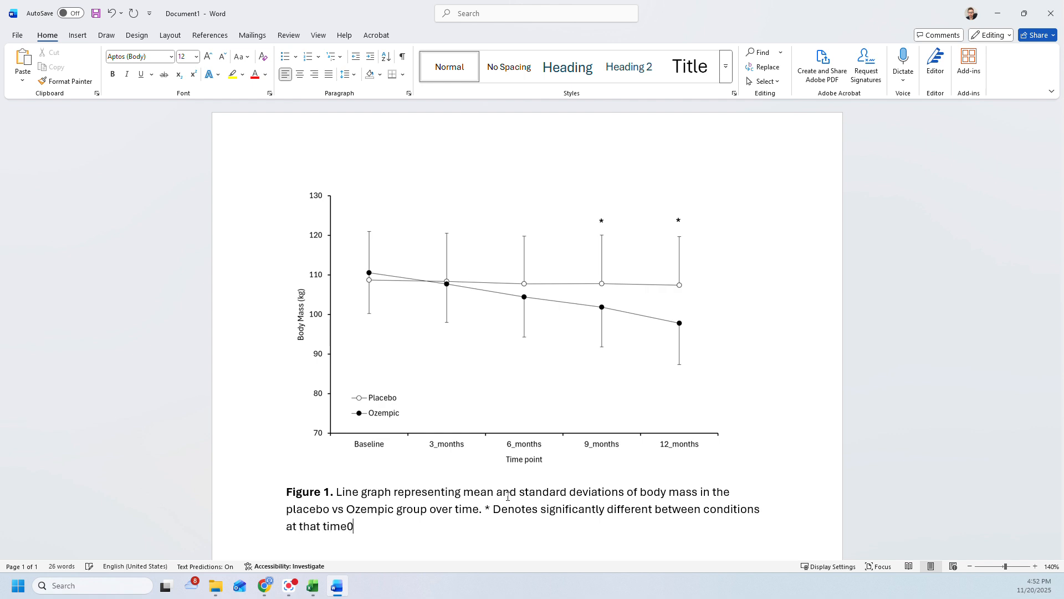
type("oint (")
Step: Finish the caption note with "P < 0.05).", italicizing only the P
key("ctrl+i")
type("P")
key("ctrl+i")
type("< 0.05)")
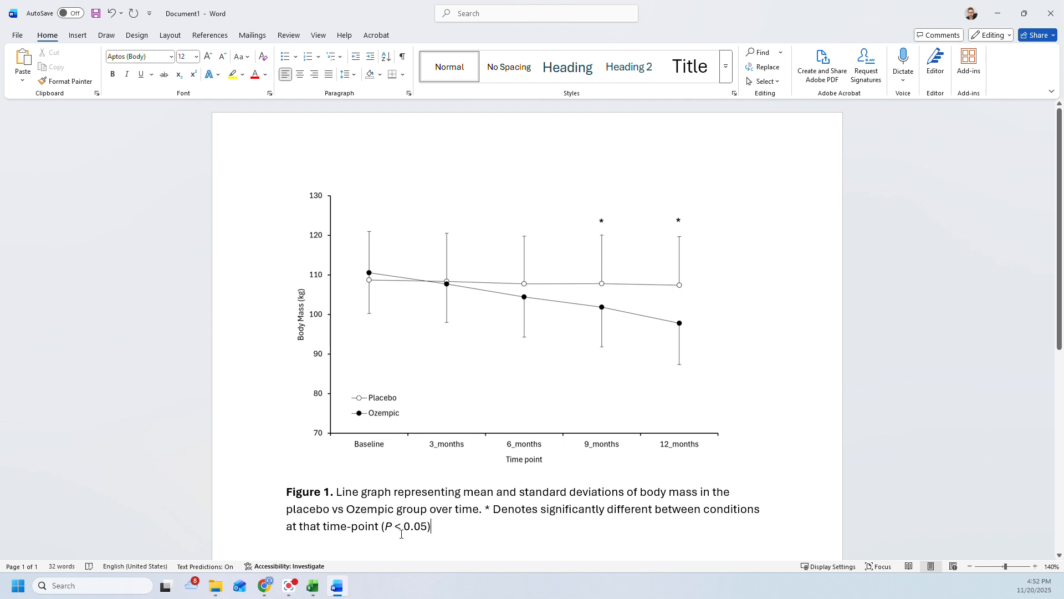
type(".")
scroll(409, 519, "down", 1)
scroll(409, 519, "down", 1)
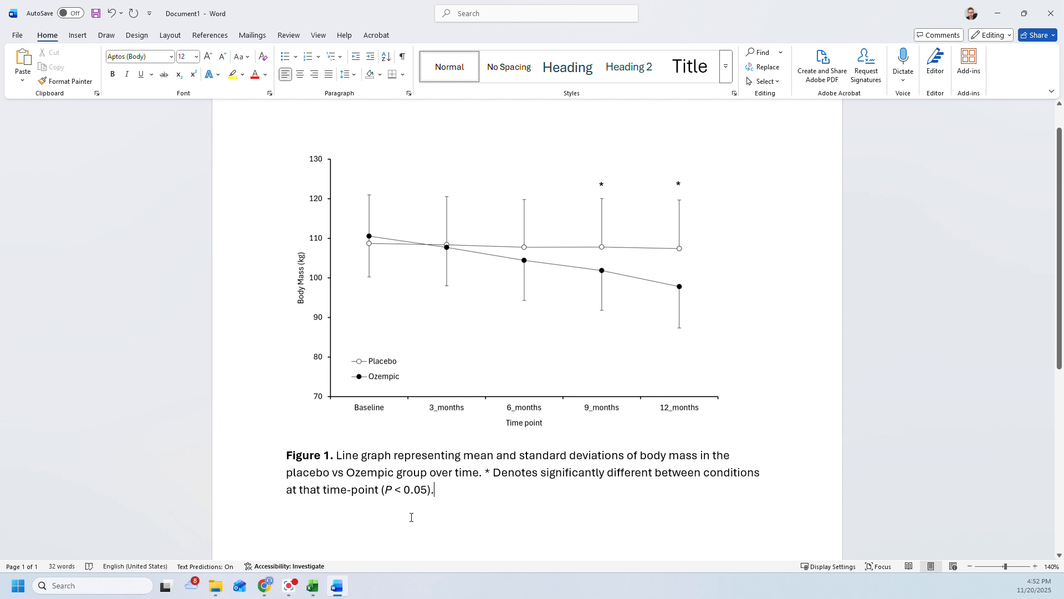